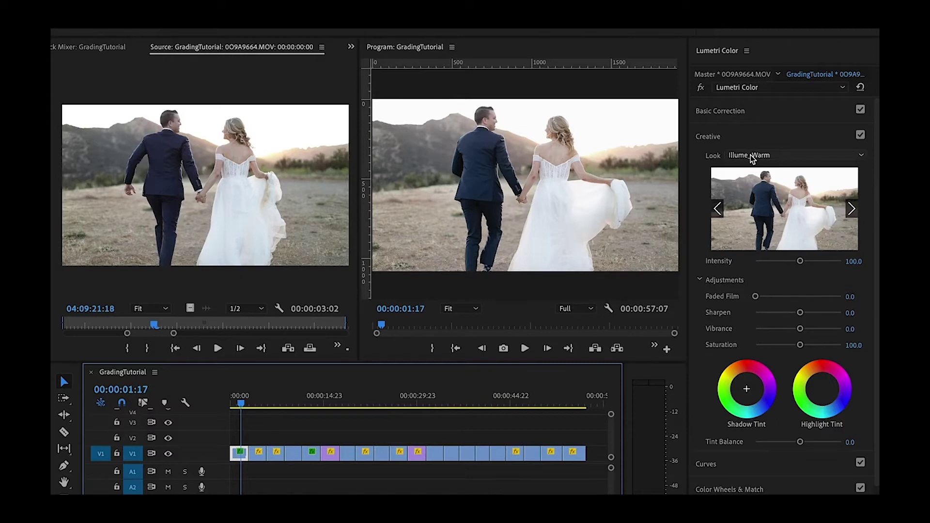
click(763, 113)
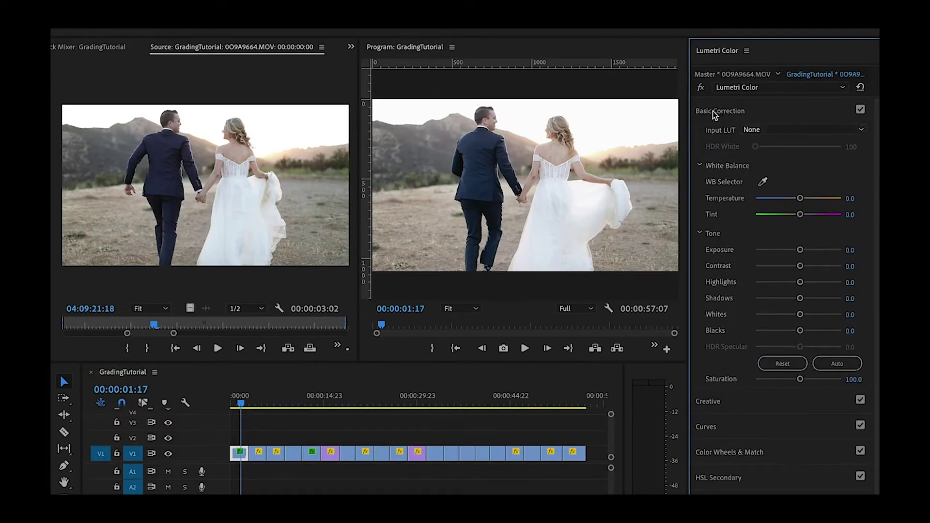
click(752, 133)
click(752, 133)
click(723, 406)
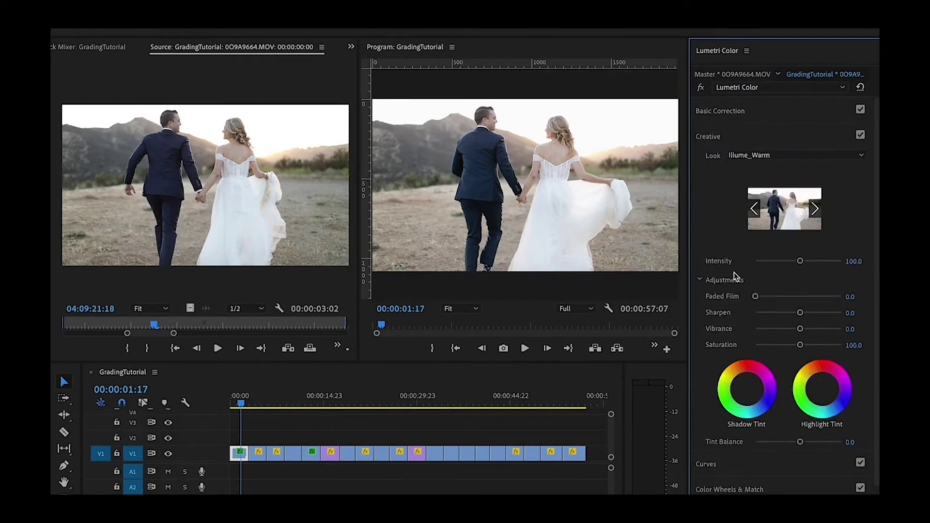
Load Illume.cube as the creative look on the first clip, keeping its intensity at 100.
click(751, 155)
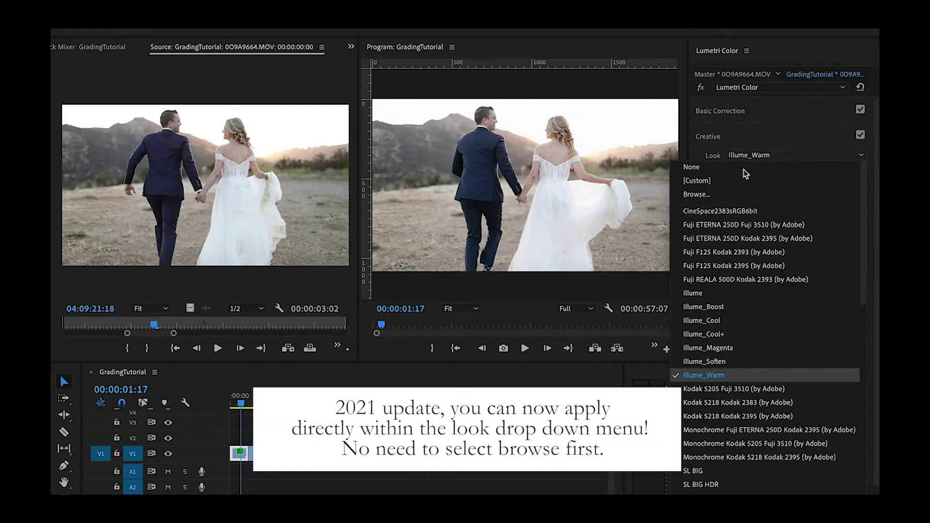
click(717, 192)
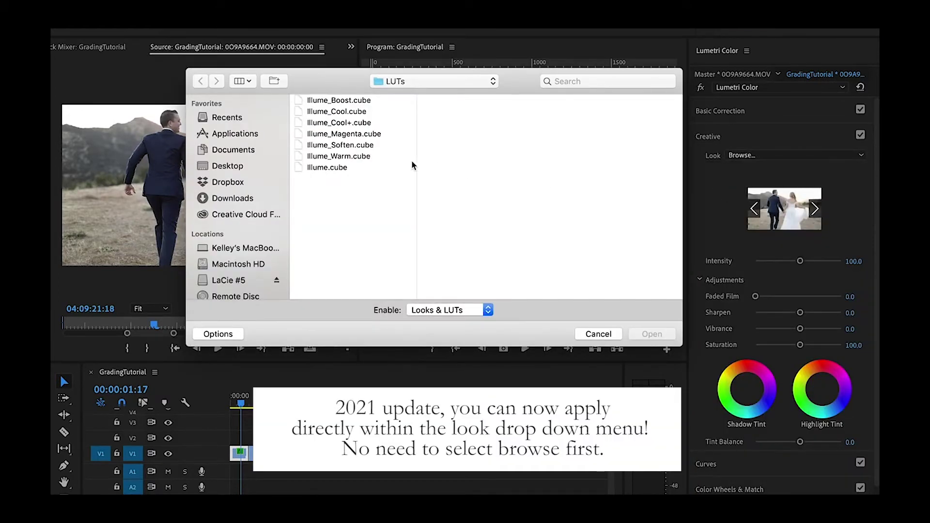
click(347, 166)
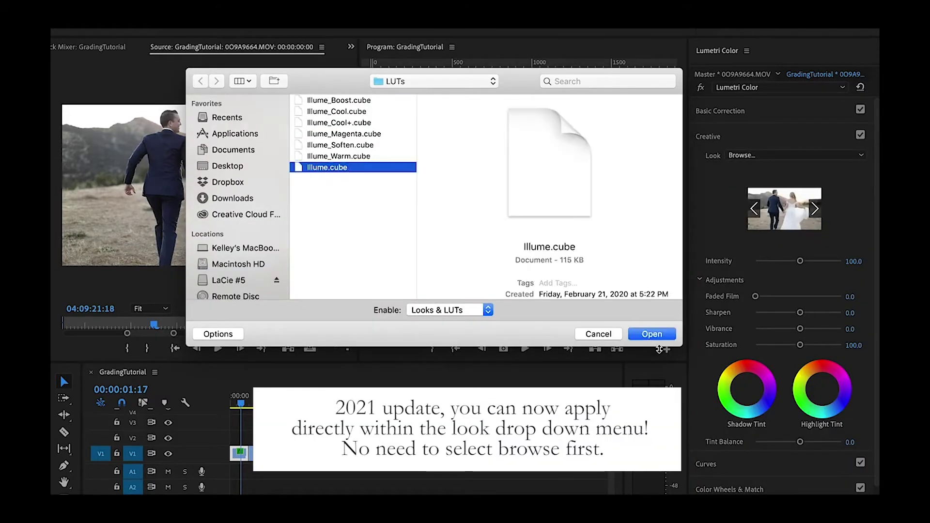
click(647, 334)
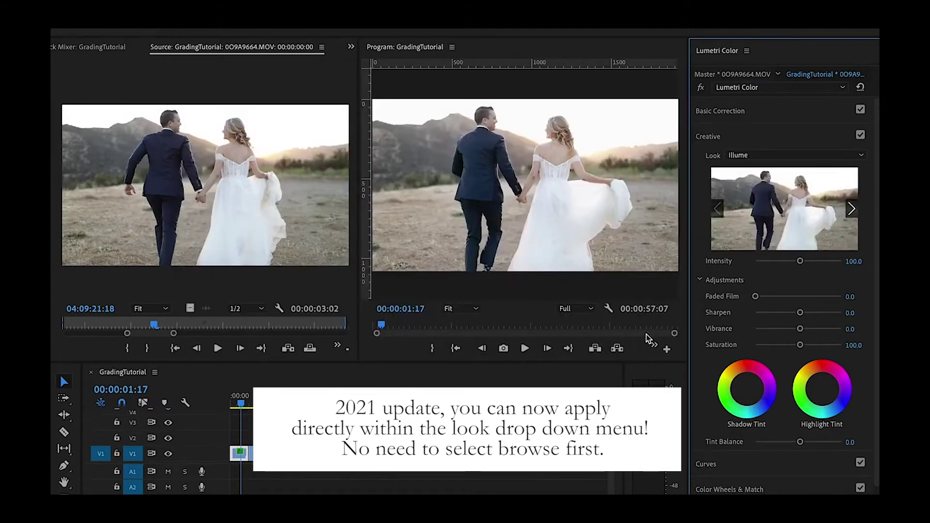
mouse_move(800, 261)
mouse_down()
mouse_move(846, 271)
mouse_move(737, 280)
mouse_move(804, 279)
mouse_up()
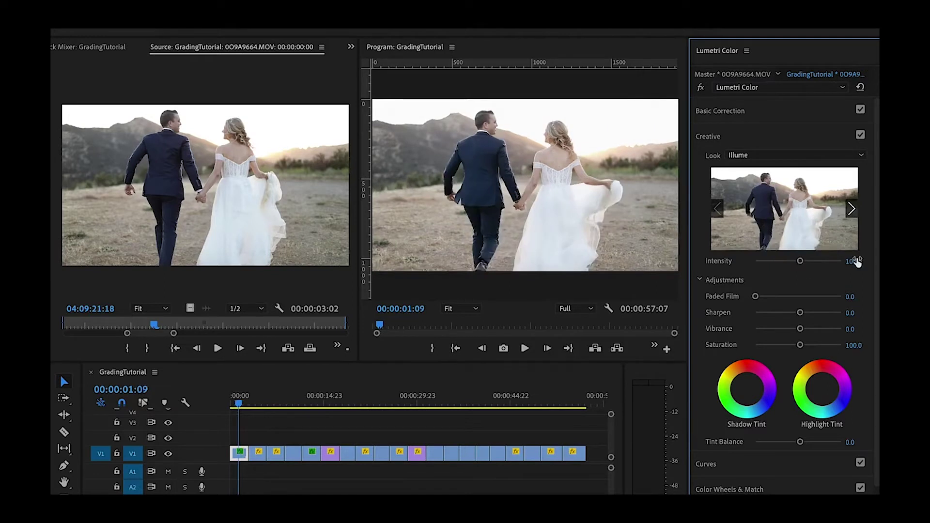
In the first clip's basic correction, set exposure to 0.1 and raise shadows to about 10.8.
click(777, 113)
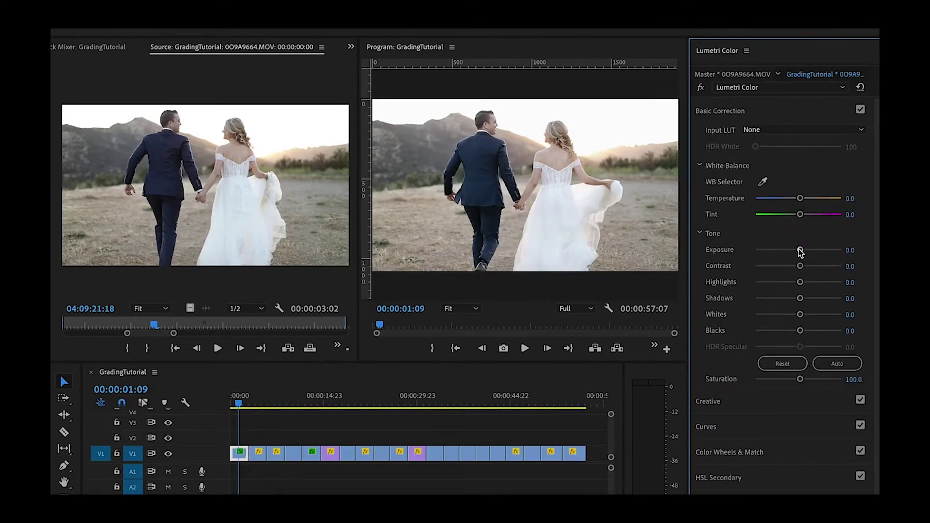
click(849, 250)
key(BackSpace)
text(.1)
key(Return)
drag(801, 298, 802, 299)
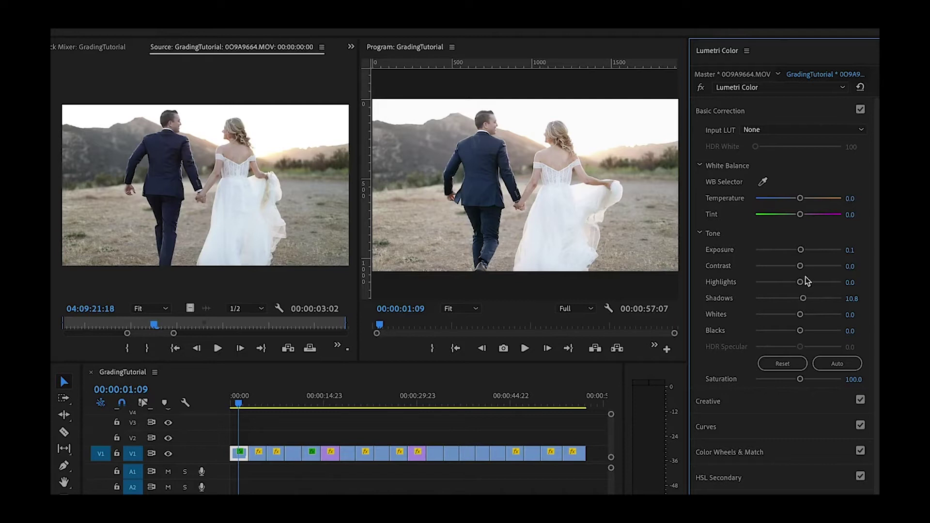
Raise the first clip's contrast to about 26.6 and set its saturation to 120.
drag(806, 267, 809, 266)
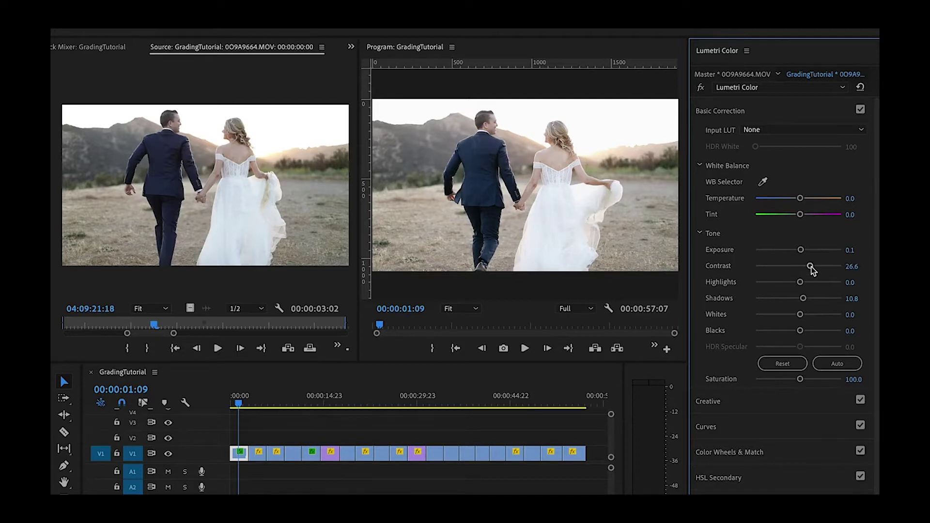
click(857, 378)
text(120)
key(Return)
Show the first clip's effect controls and toggle its Lumetri Color effect off and on to compare the grade.
click(351, 47)
click(360, 61)
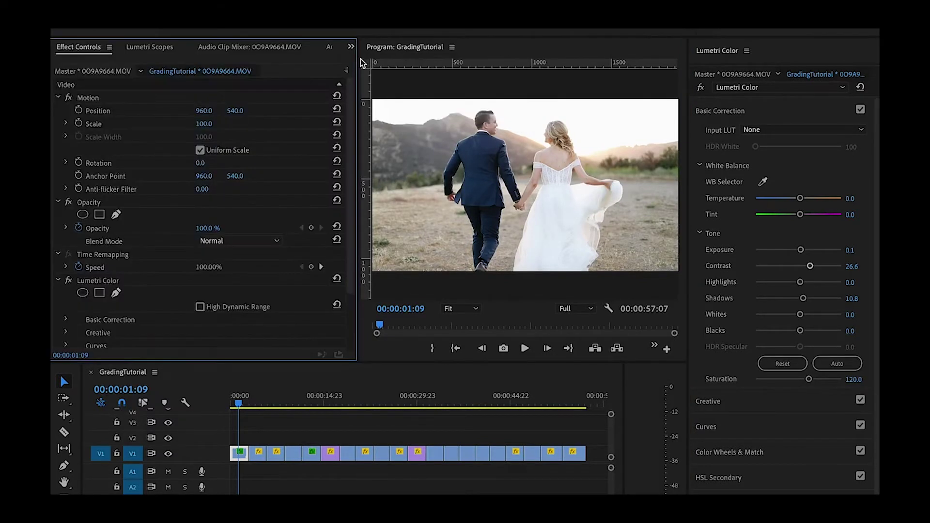
scroll(168, 223, down, 2)
click(69, 245)
click(69, 245)
click(68, 245)
click(69, 244)
Load Illume.cube as the creative look on the second clip and compare it with the effect off.
key(space)
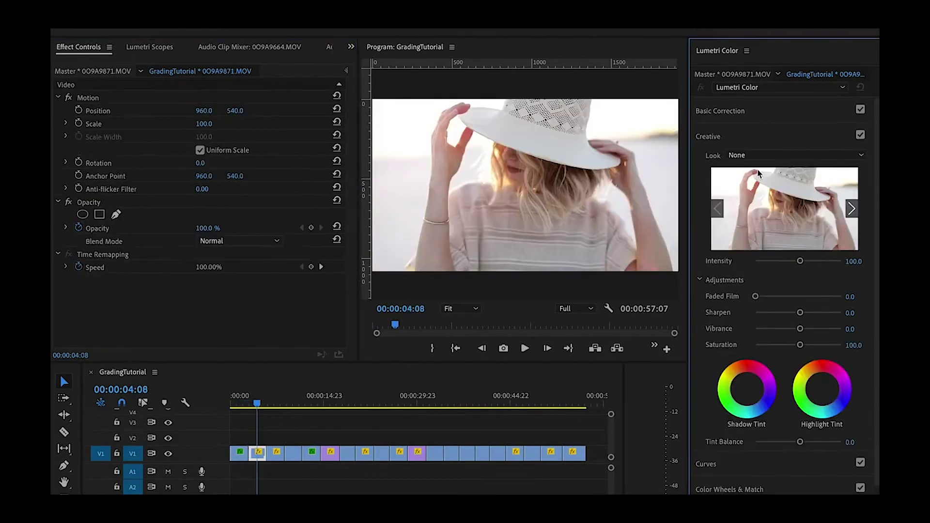
click(758, 155)
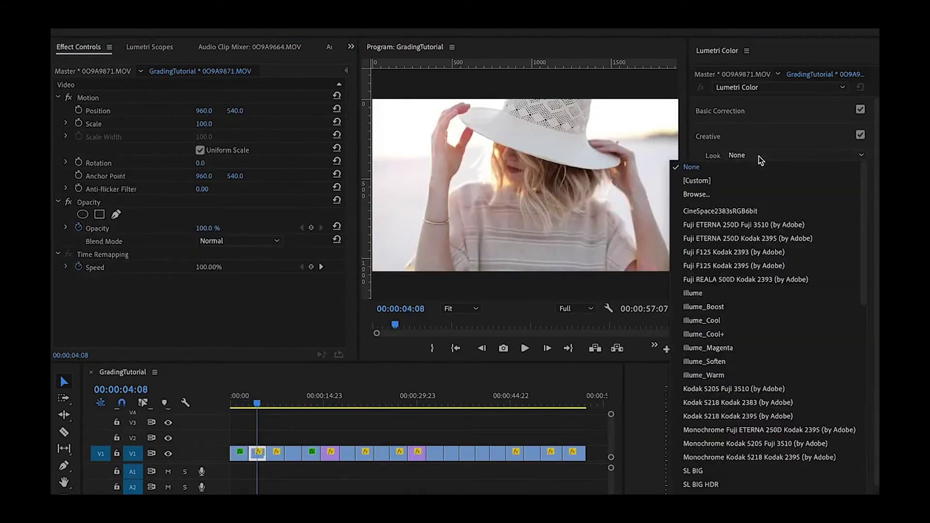
click(739, 192)
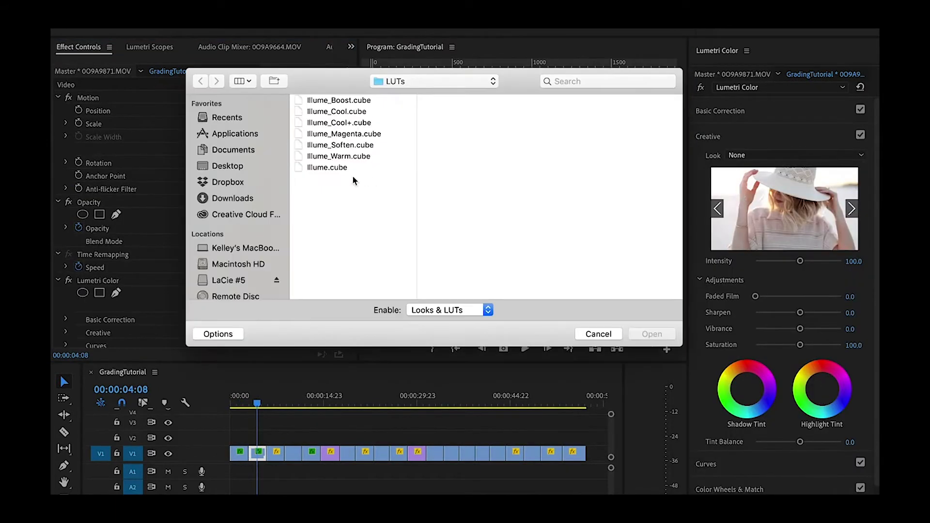
click(334, 167)
click(651, 334)
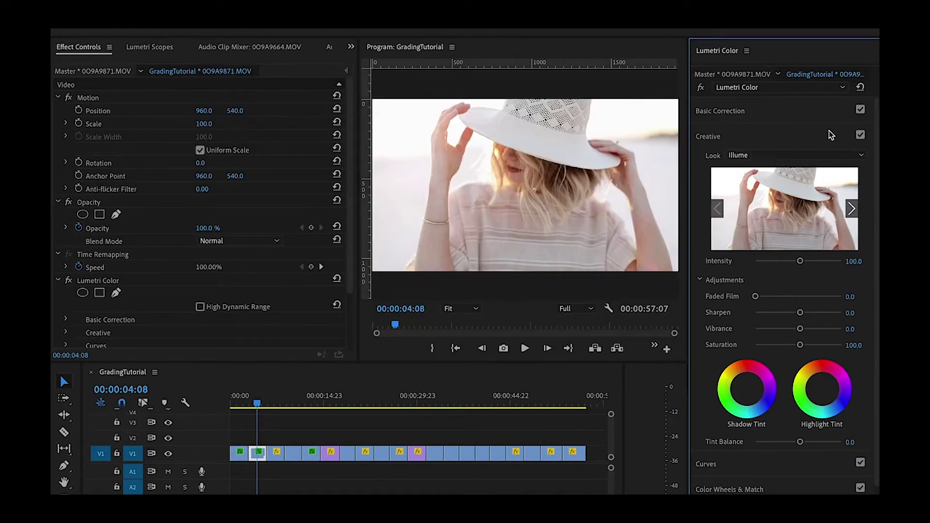
click(69, 281)
click(69, 281)
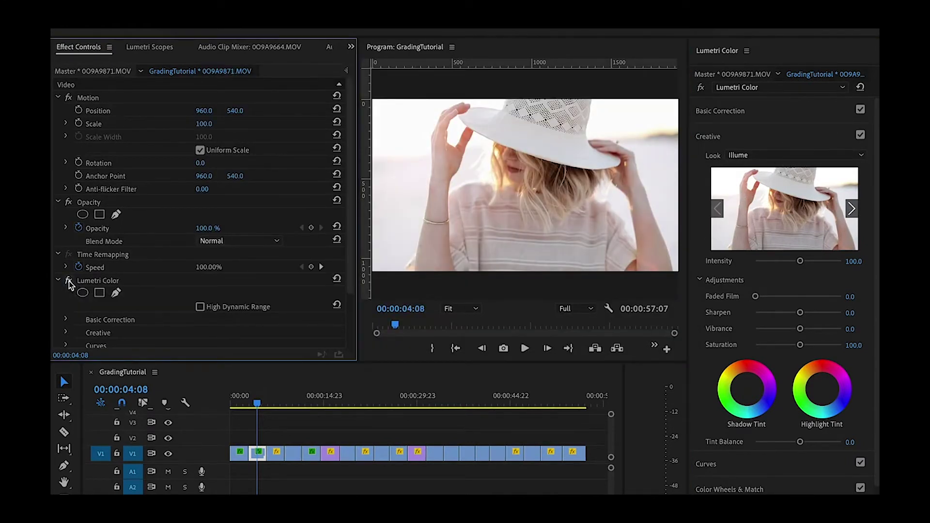
In the second clip's basic correction, set exposure to 0.1 and raise shadows to about 16.5.
click(762, 116)
click(858, 249)
text(0.1)
key(Return)
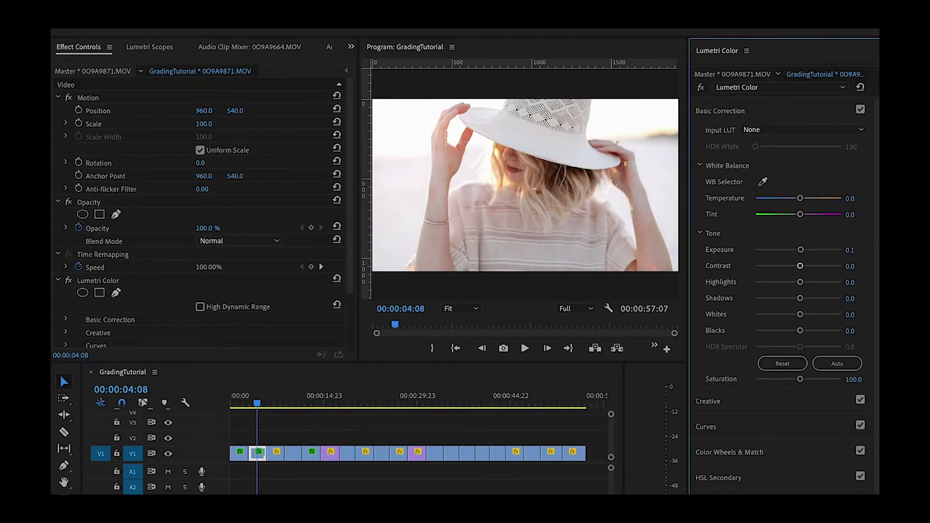
drag(800, 297, 806, 300)
Set the second clip's white balance temperature to 2 and its saturation to 110.
click(857, 196)
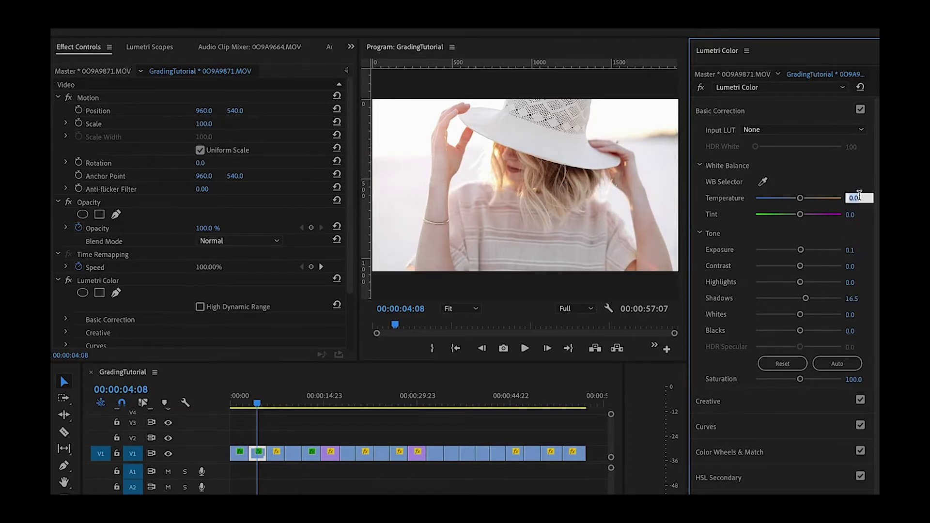
text(2)
key(Return)
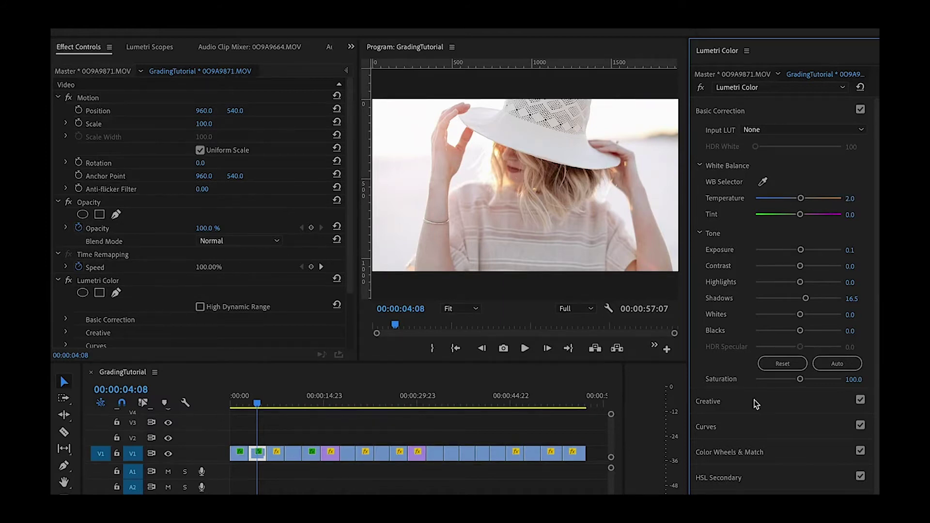
click(858, 379)
text(110)
key(Return)
Toggle the second clip's Lumetri Color effect off and on to compare the grade with the original.
click(69, 281)
click(69, 281)
click(69, 281)
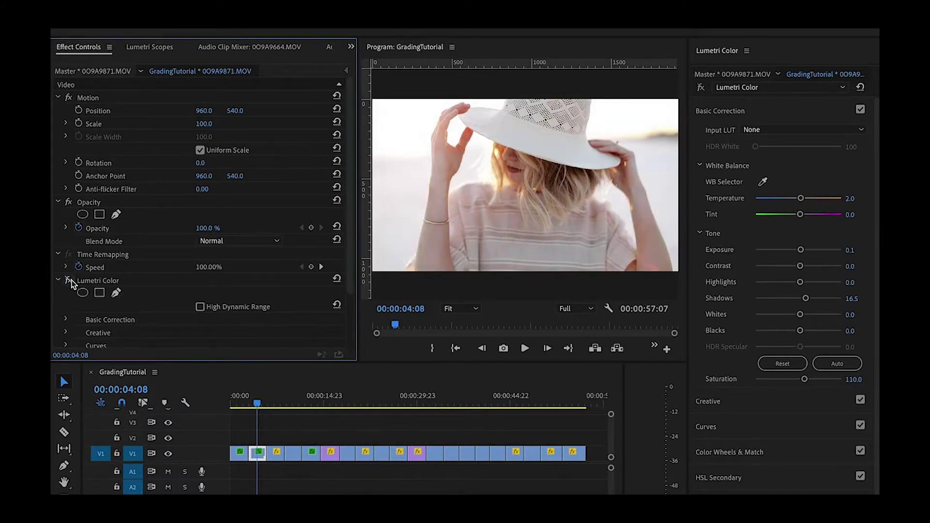
click(70, 280)
Load Illume_Soften.cube as the creative look on the third clip, the invitation flat lay.
click(278, 406)
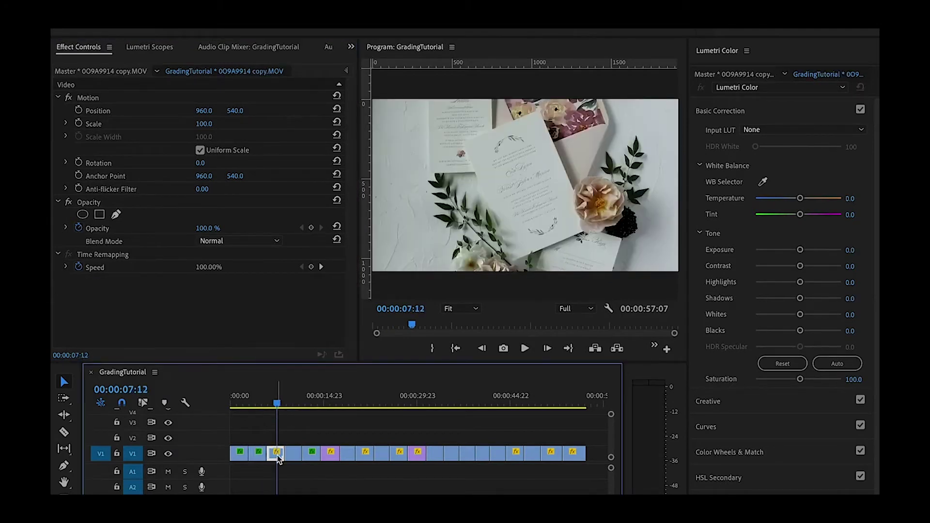
click(745, 397)
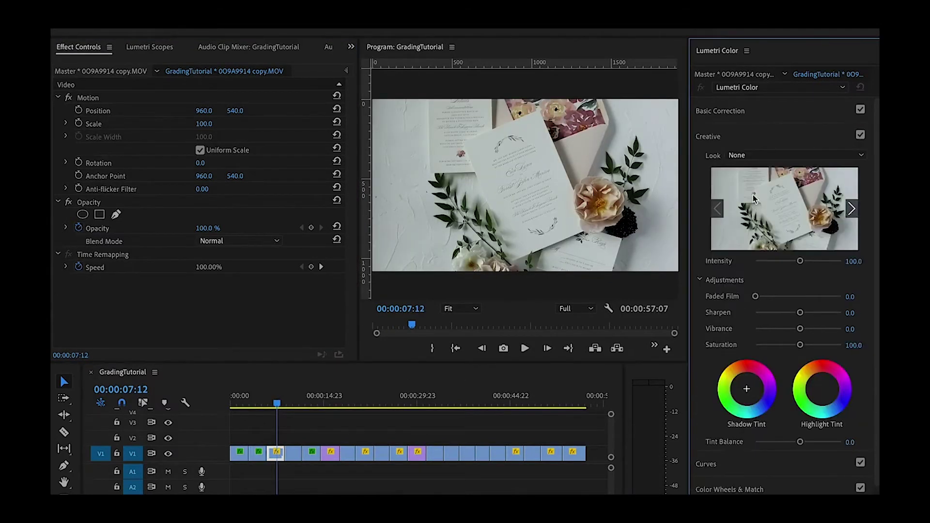
click(759, 156)
click(742, 195)
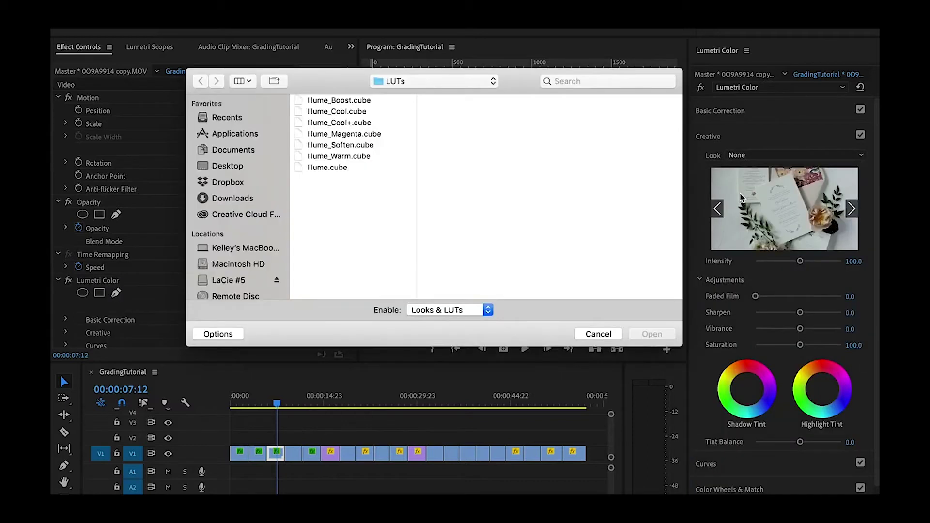
click(335, 146)
click(651, 334)
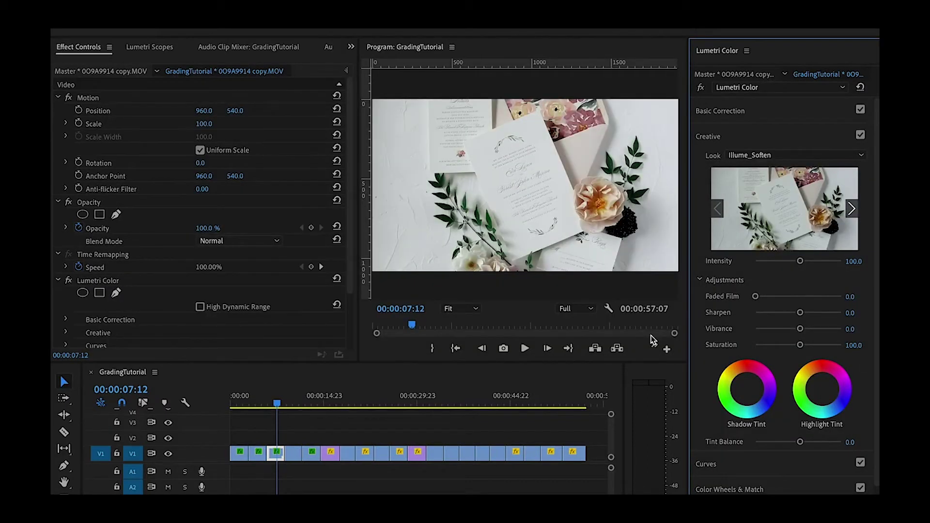
Adjust the third clip's basic correction to exposure 0.3, shadows about 20.9 and saturation 105.
click(792, 117)
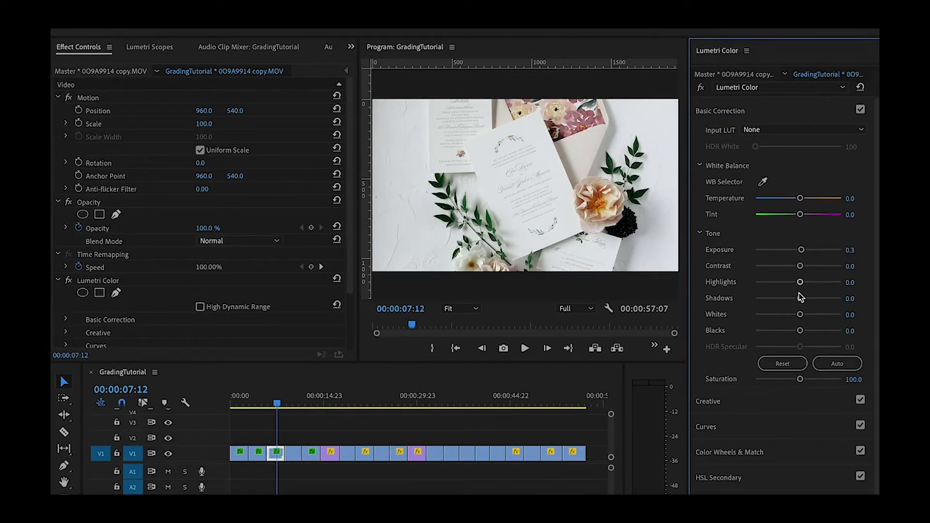
drag(803, 296, 806, 297)
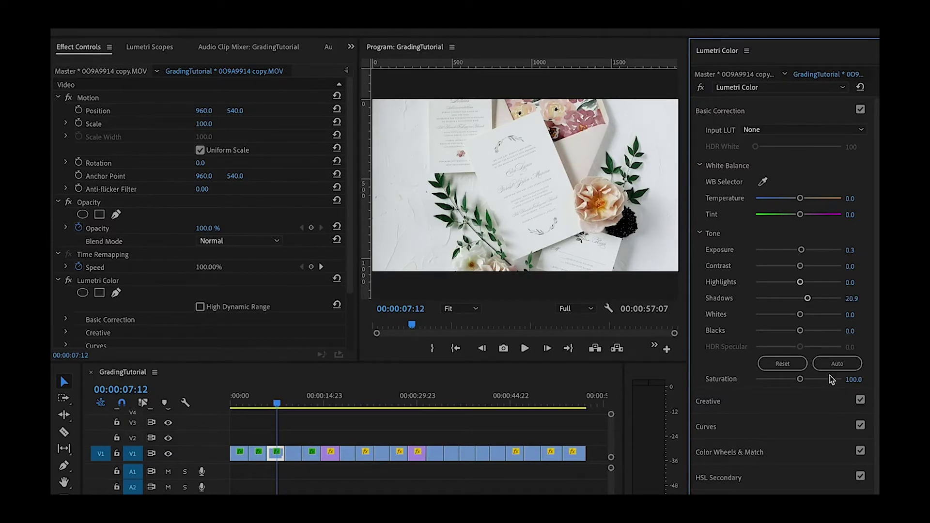
click(857, 378)
text(105)
key(Return)
Set the third clip's white balance to temperature 3 and tint 2.
click(855, 198)
text(3)
key(Tab)
text(2)
key(Return)
Toggle the third clip's Lumetri Color effect off and on to compare the grade with the original.
click(69, 281)
click(69, 280)
click(68, 281)
click(68, 281)
Load Illume_Warm.cube as the creative look on the fourth clip, the couple on the grassy hillside.
click(293, 405)
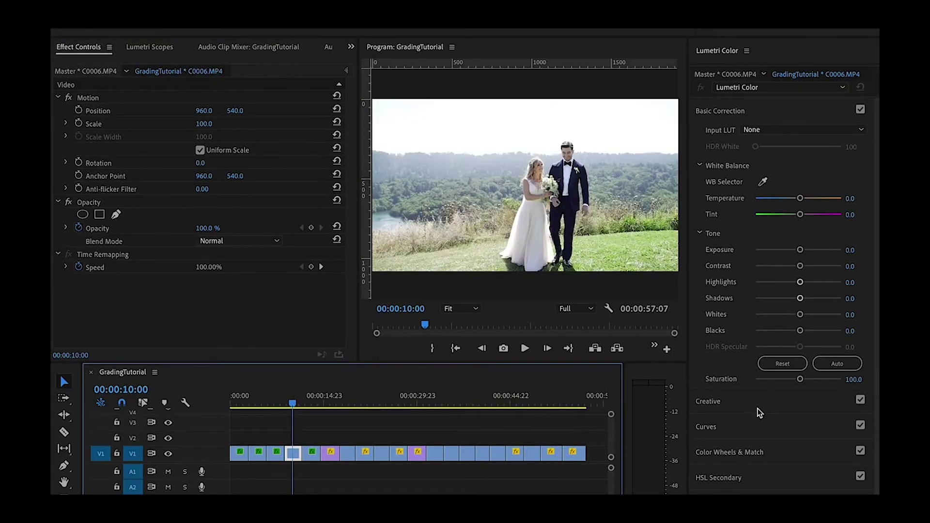
click(792, 402)
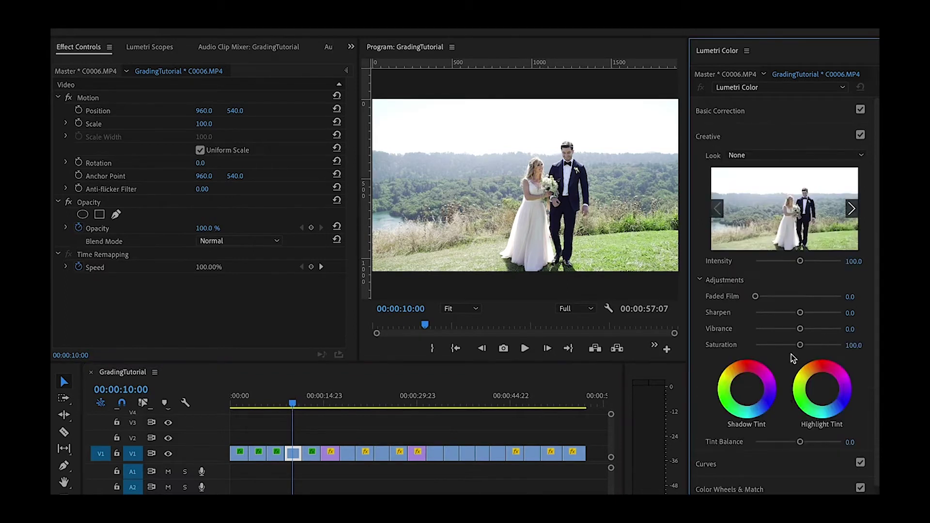
click(780, 155)
click(748, 194)
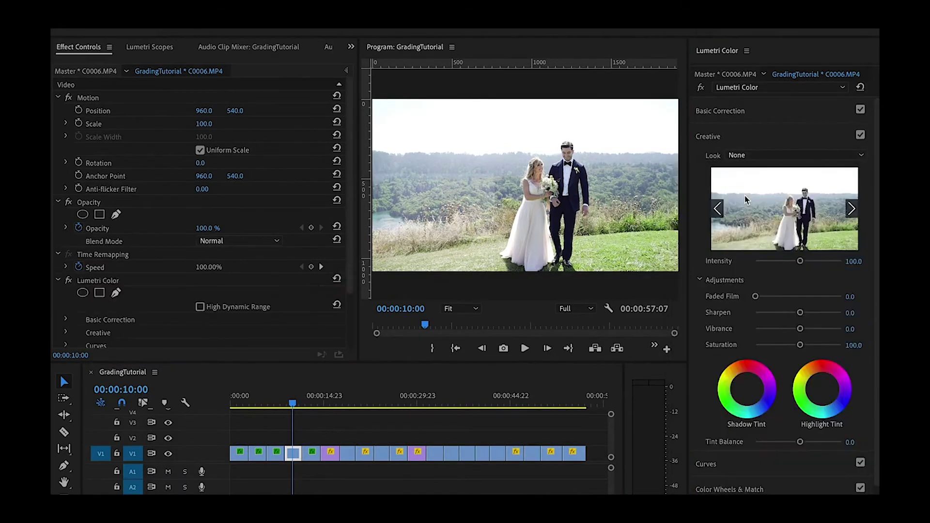
click(354, 157)
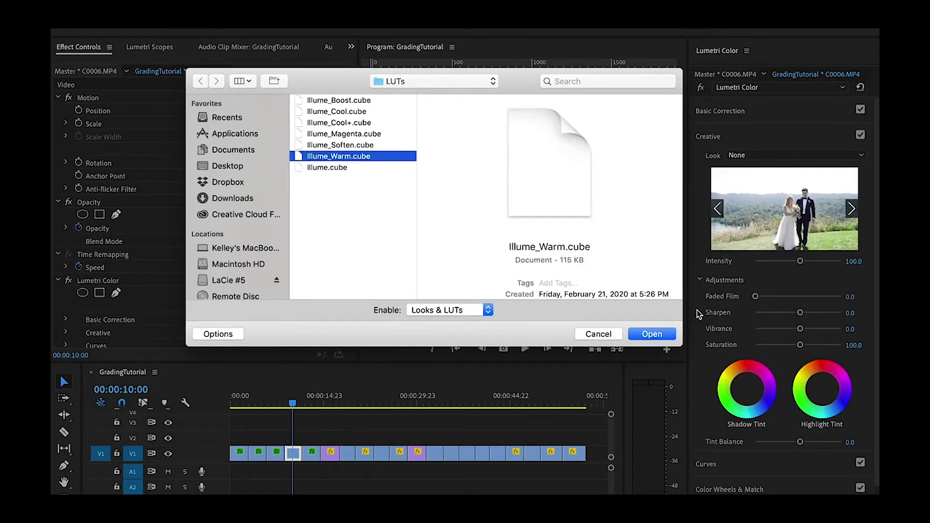
click(651, 334)
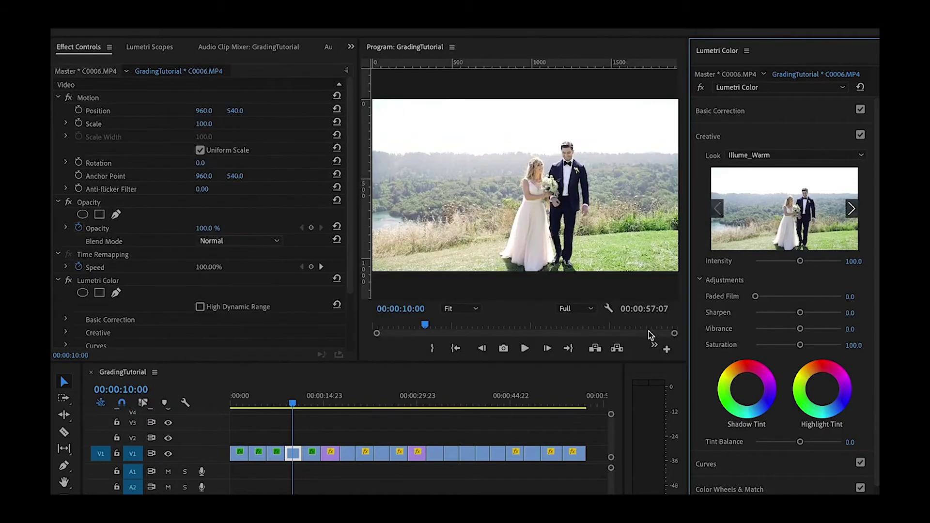
In the fourth clip's basic correction, raise highlights to about 18 and set tint to 3.
click(817, 118)
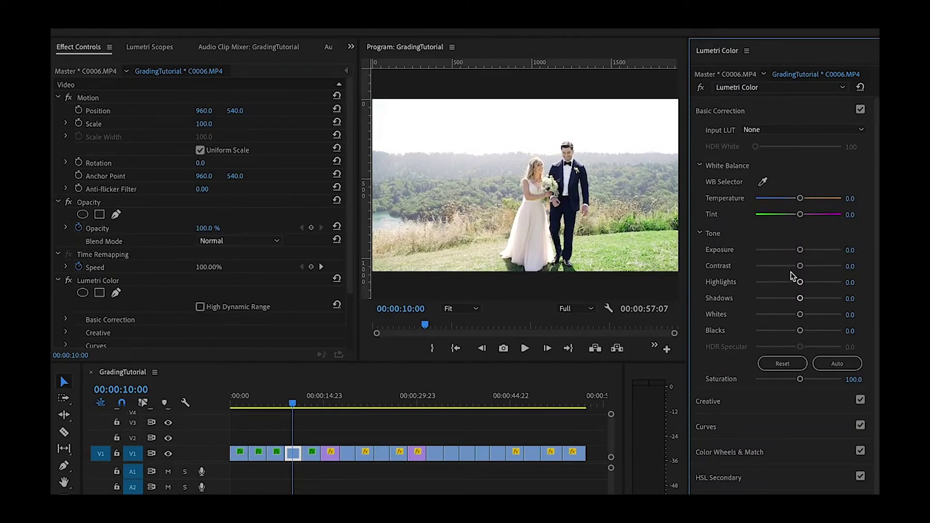
drag(800, 282, 808, 285)
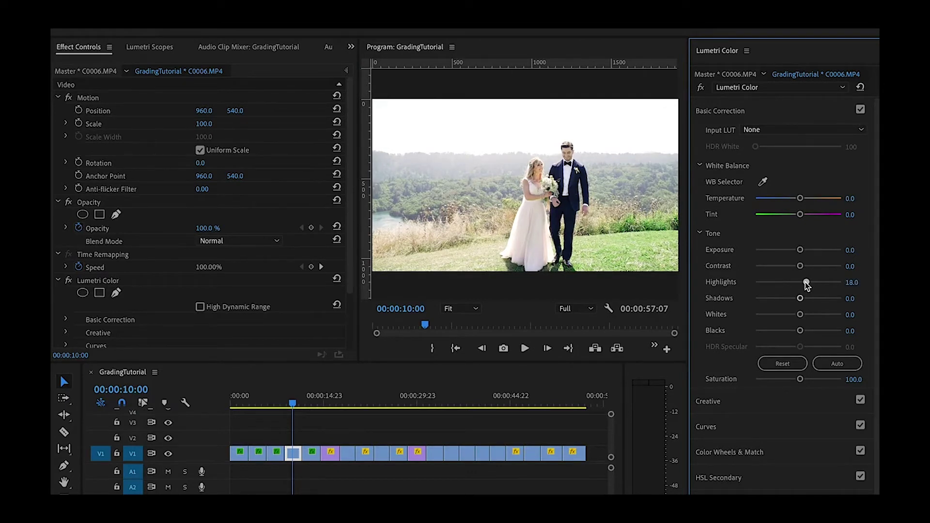
click(850, 214)
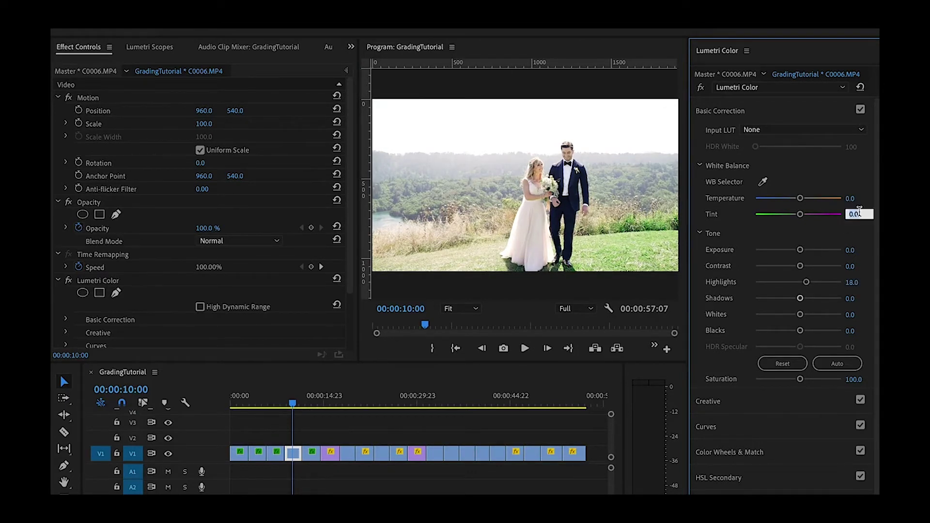
text(3)
key(Return)
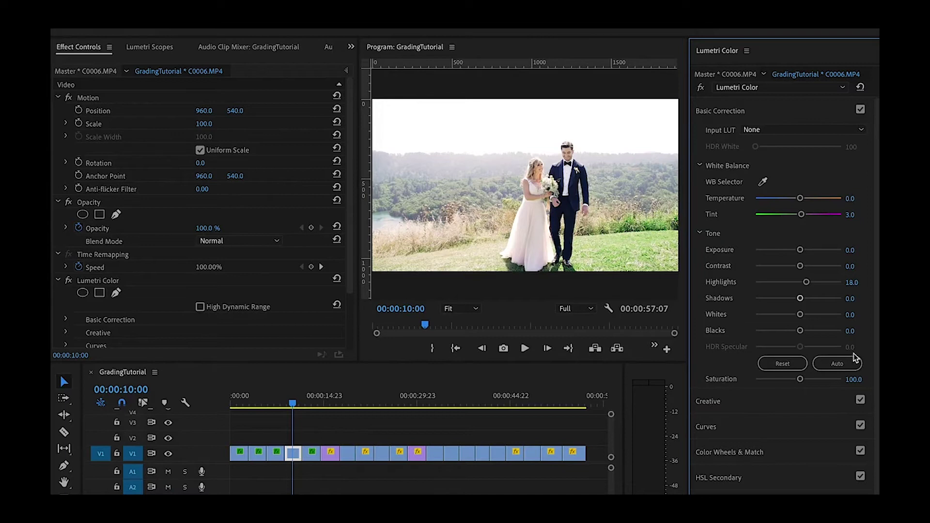
Raise the fourth clip's contrast to about 15 and toggle its Lumetri Color effect to compare with the original.
drag(799, 265, 805, 270)
click(68, 282)
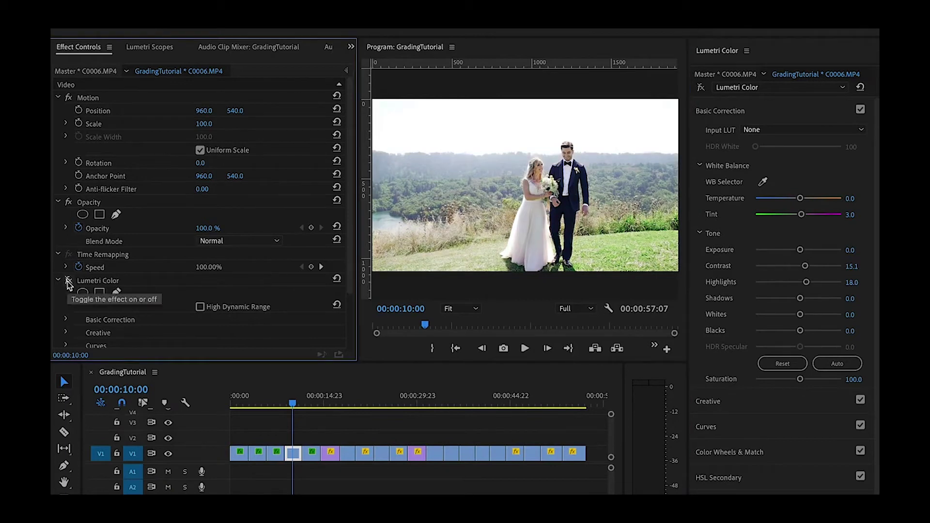
Load Illume_Cool.cube as the creative look on the fifth clip, the long reception table.
key(Down)
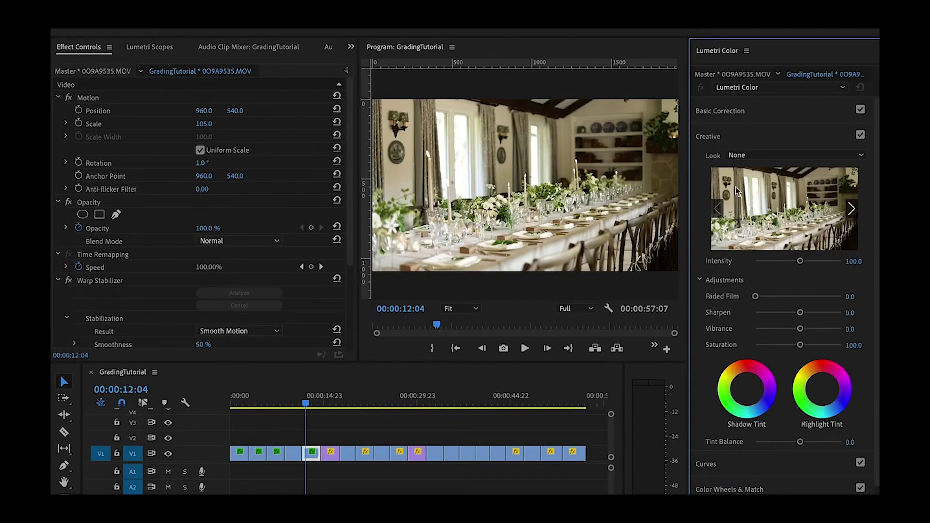
click(743, 155)
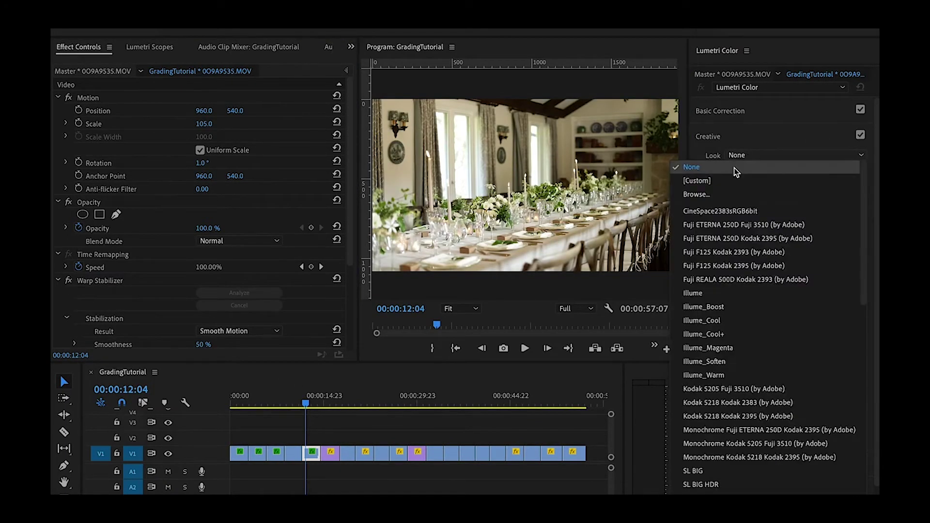
click(722, 195)
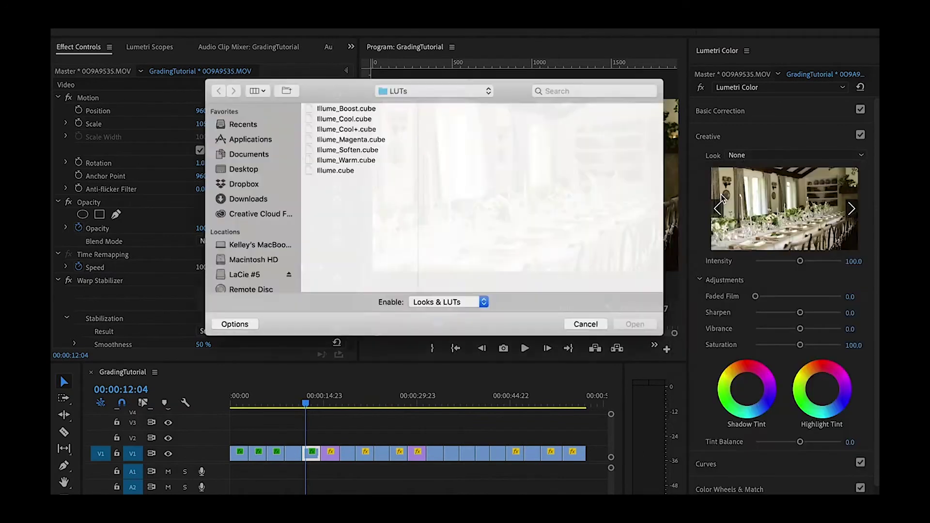
click(334, 112)
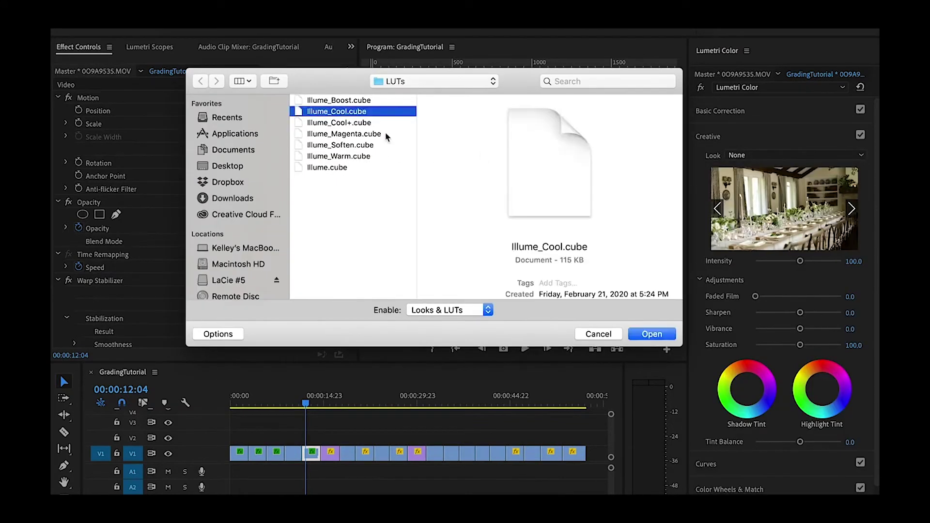
click(654, 335)
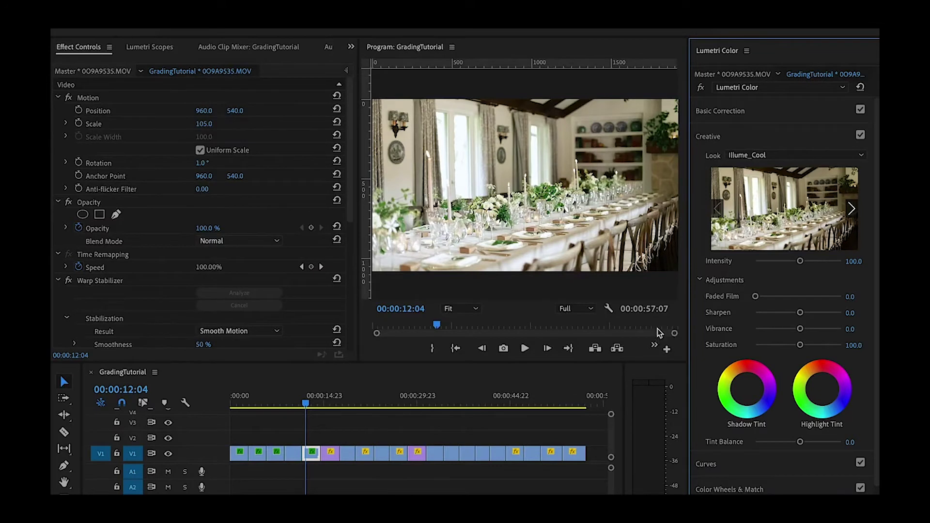
In the fifth clip's basic correction, raise contrast to about 18, set tint to 3 and exposure to 0.1.
click(771, 109)
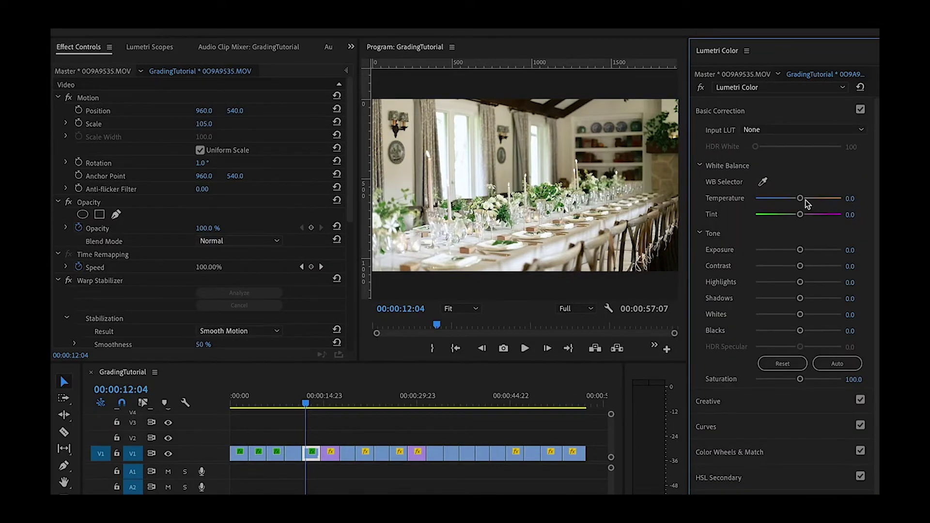
drag(801, 266, 805, 267)
click(854, 215)
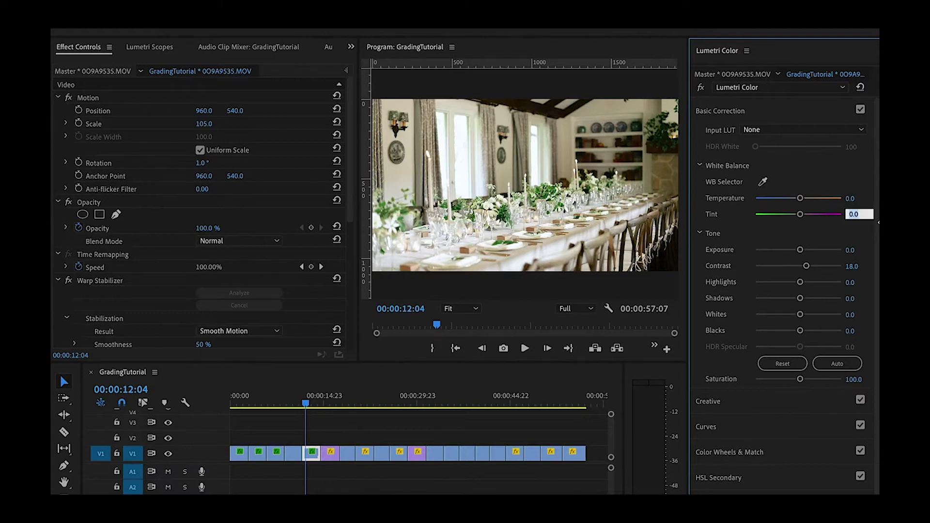
text(3)
key(Return)
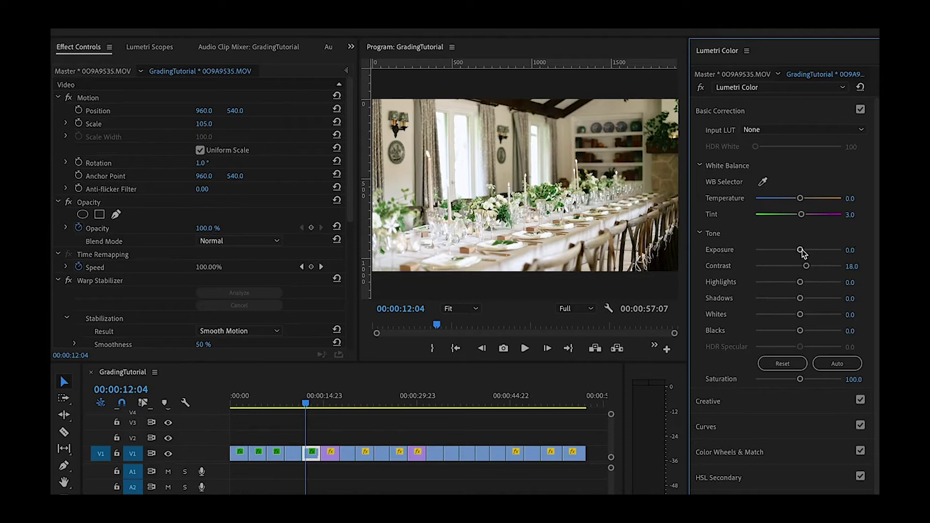
click(857, 248)
text(0.1)
key(Return)
Toggle the fifth clip's Lumetri Color effect off and on to compare the grade with the original.
scroll(95, 298, down, 5)
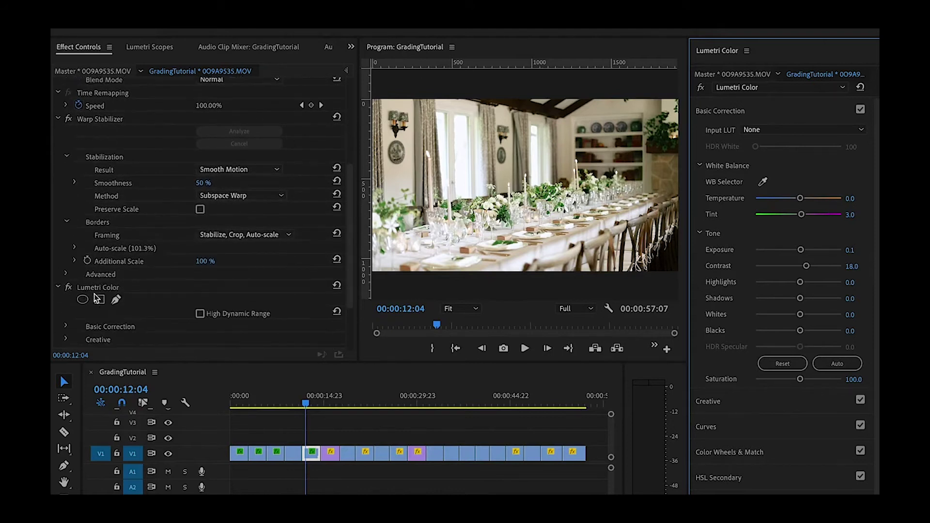
click(69, 288)
click(68, 288)
click(69, 288)
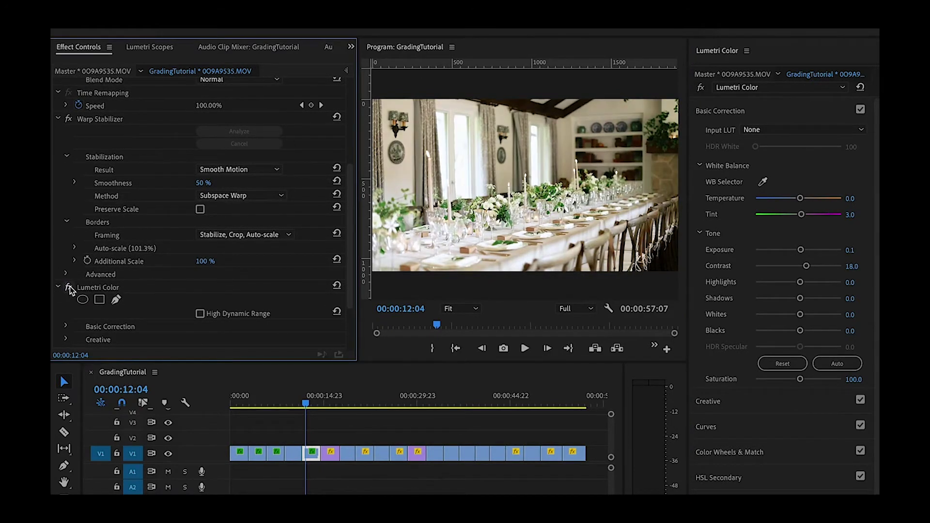
Load Illume_Boost.cube as the creative look on the sixth clip, the aerial shot of the boat.
click(330, 402)
click(336, 400)
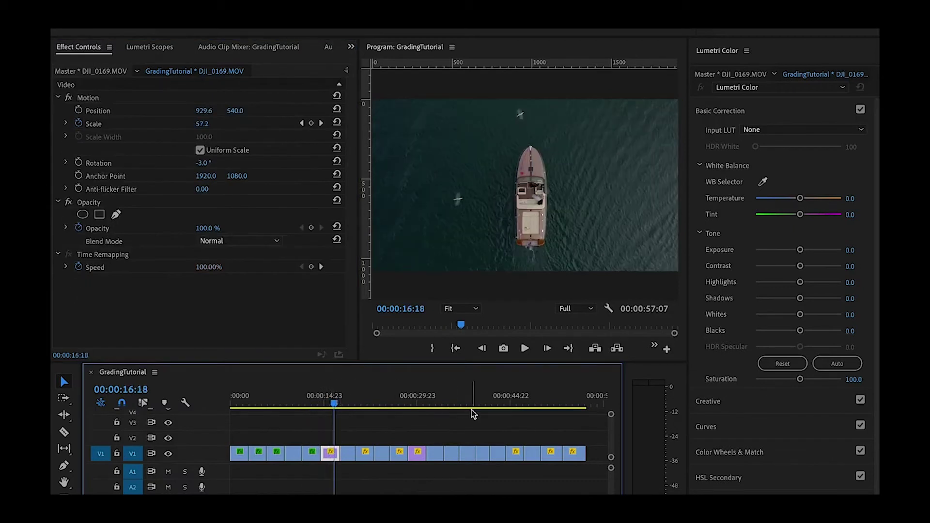
click(731, 402)
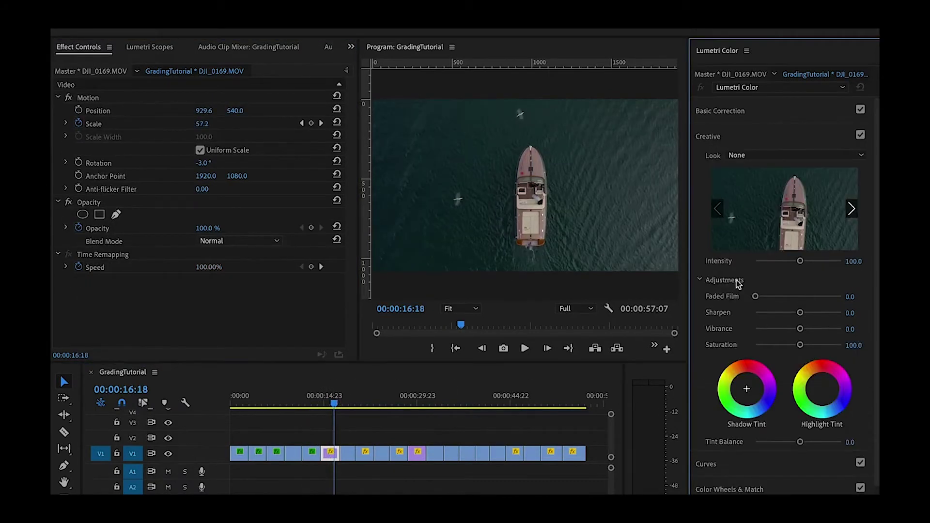
click(743, 158)
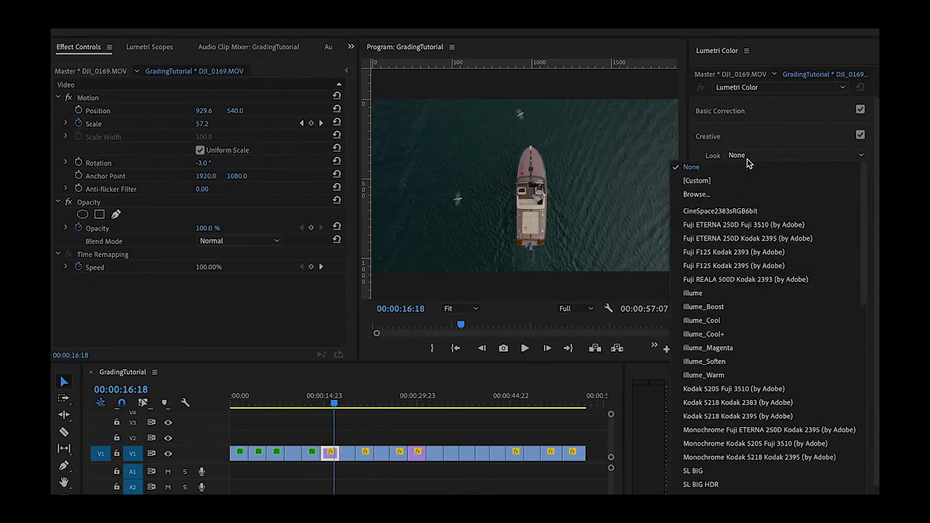
click(713, 181)
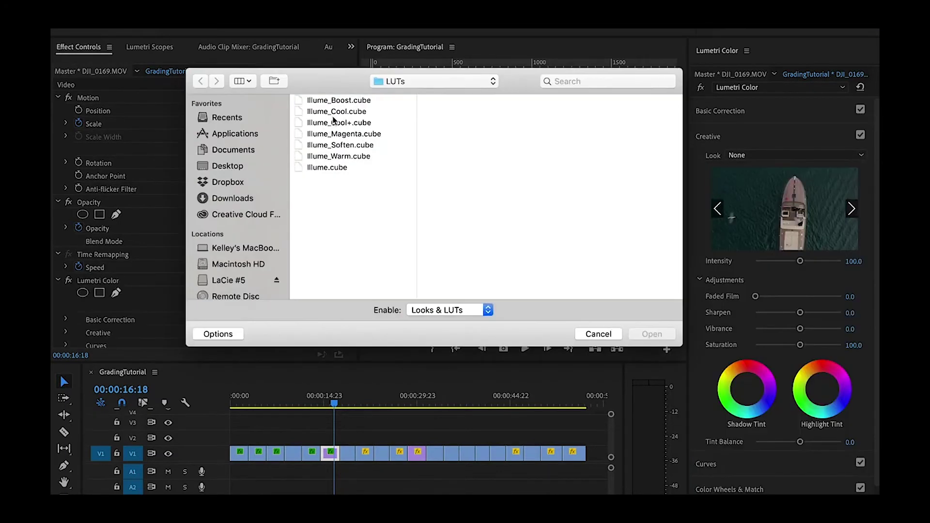
click(341, 100)
click(653, 333)
In the boat clip's basic correction, raise exposure to about 0.3, shadows to about 28 and contrast to about 18.
click(793, 115)
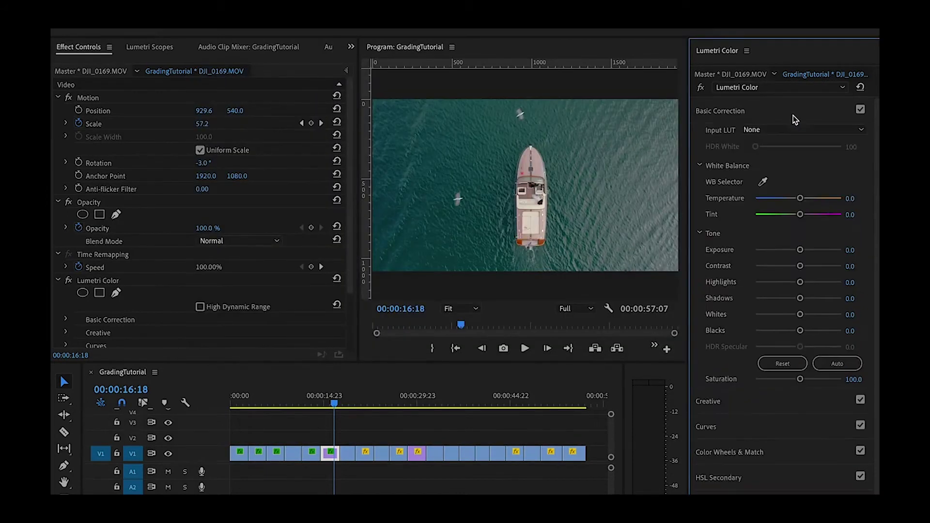
drag(799, 250, 801, 252)
drag(800, 298, 812, 302)
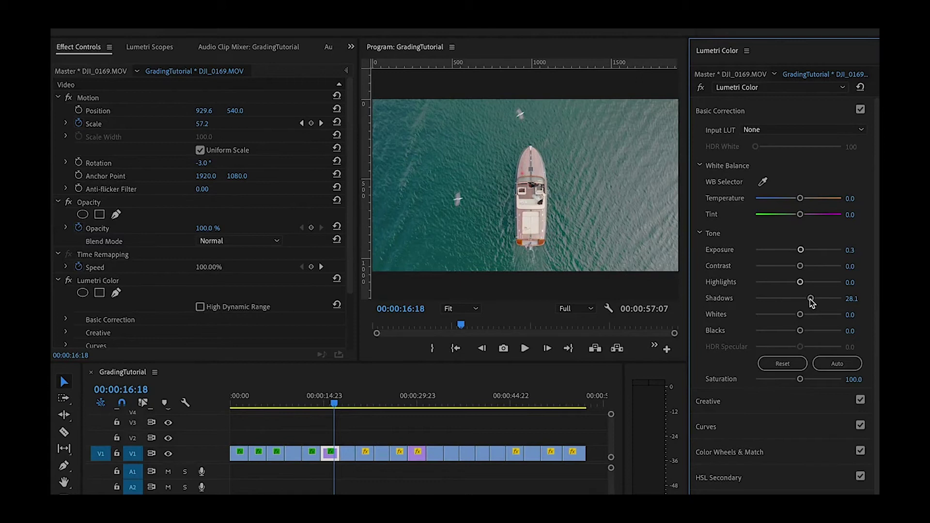
drag(800, 266, 806, 267)
Set the boat clip's temperature to 5 and its basic saturation to 110.
click(850, 199)
text(5)
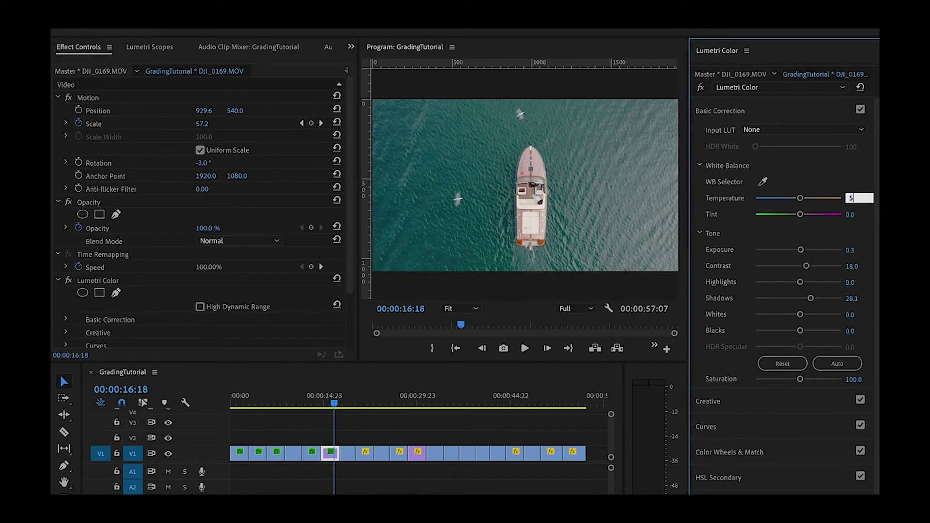
key(Return)
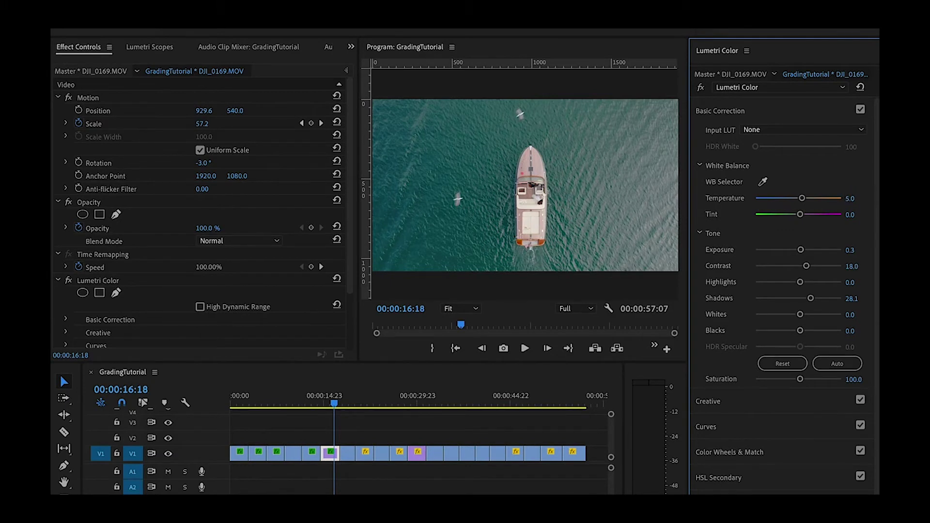
click(853, 379)
text(10)
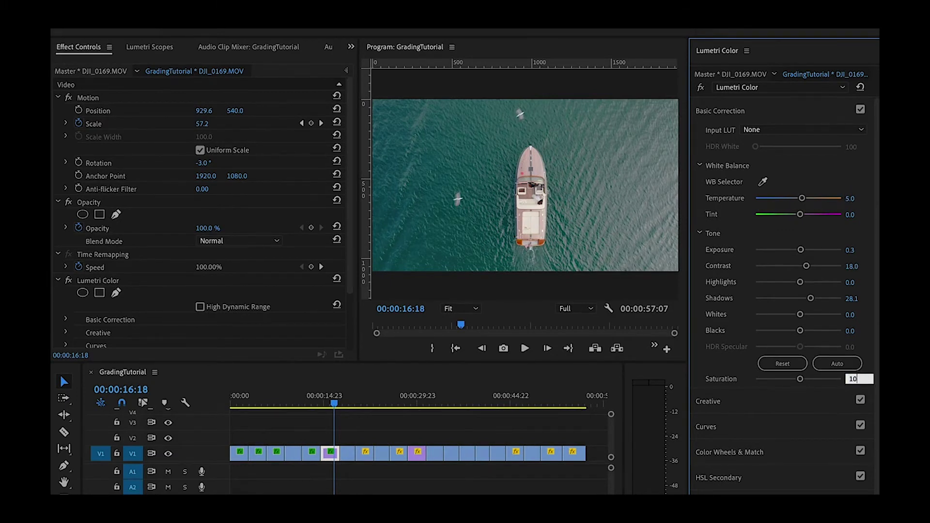
key(Return)
Toggle the boat clip's Lumetri Color effect off and on to compare the grade with the original.
click(69, 281)
click(69, 281)
click(68, 280)
click(68, 281)
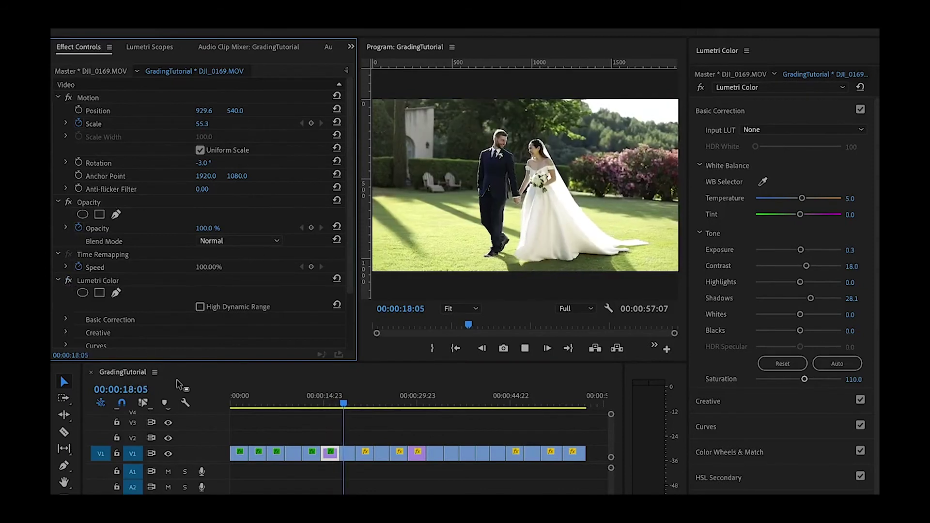
Load Illume_Magenta.cube as the creative look on the seventh clip, the couple walking across the lawn.
key(space)
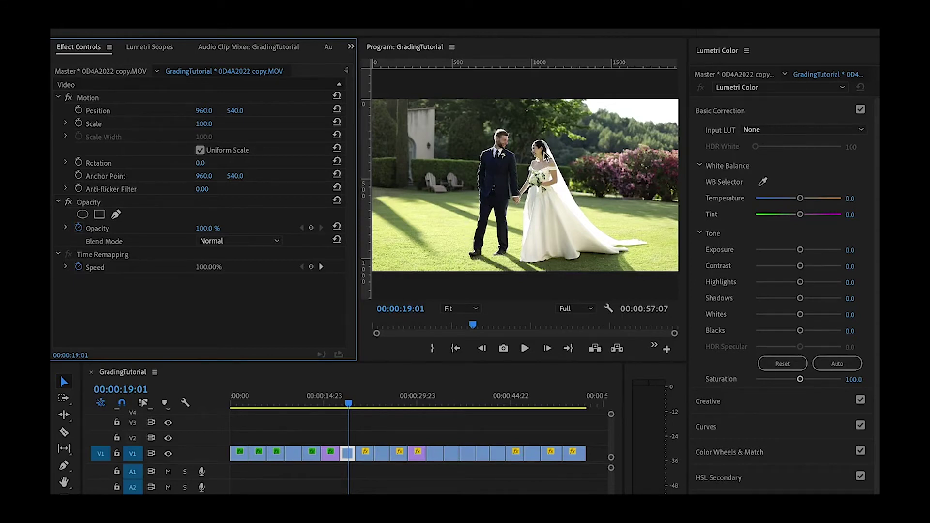
click(766, 400)
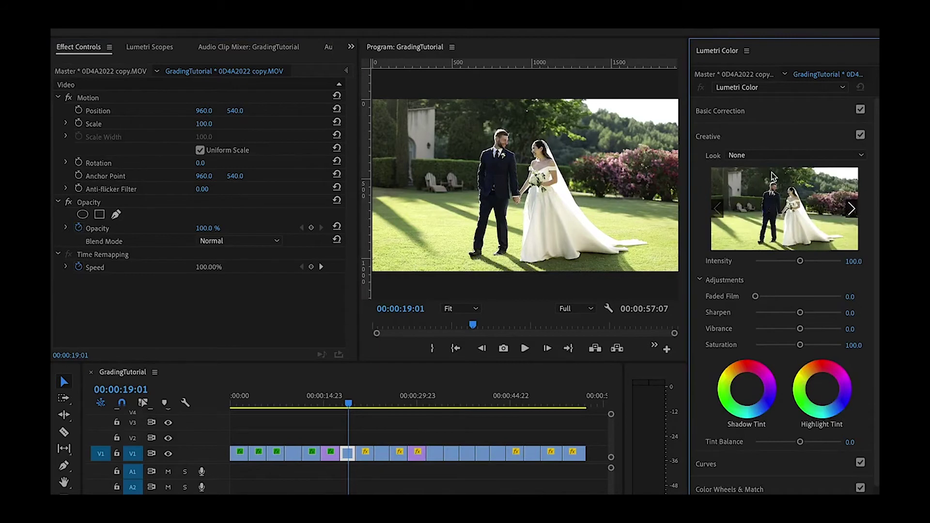
click(776, 155)
click(739, 184)
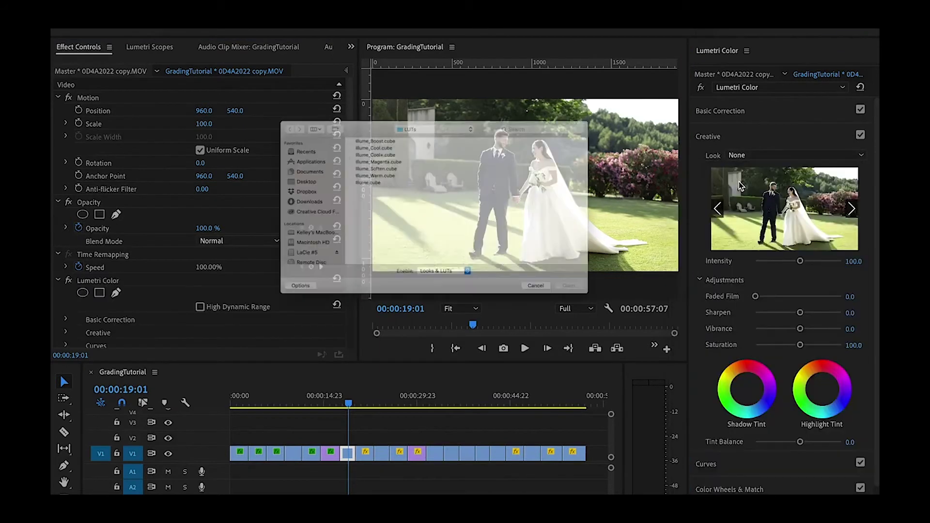
click(337, 135)
click(653, 336)
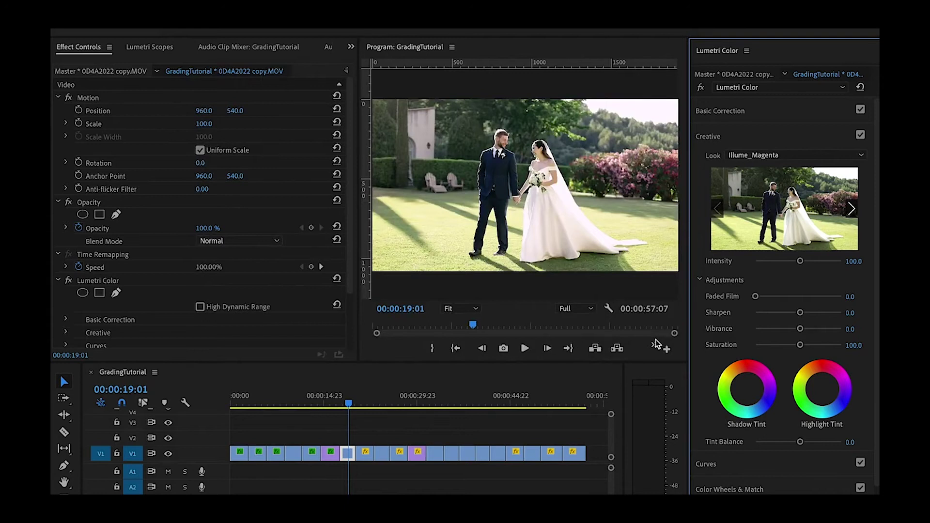
In the seventh clip's basic correction, set temperature to 6 and raise exposure to about 0.3.
click(825, 107)
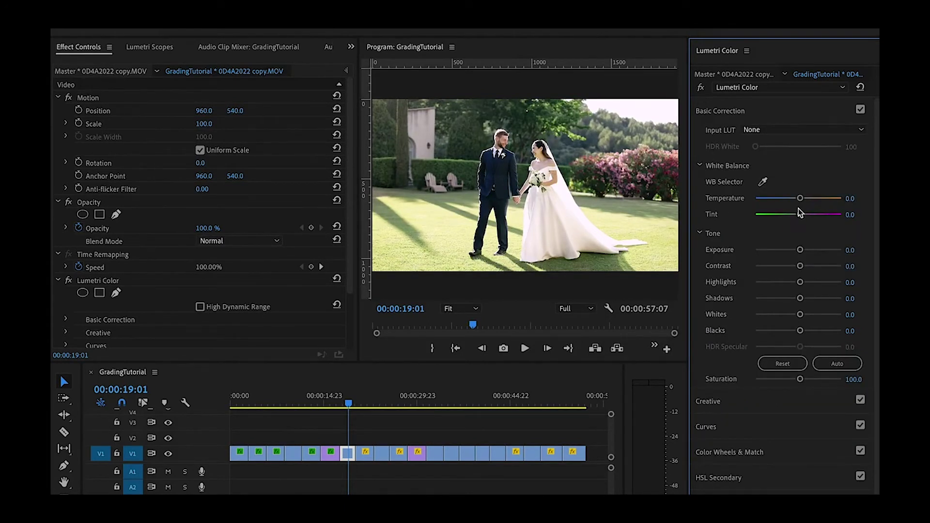
click(857, 196)
text(6)
key(Return)
drag(799, 250, 802, 251)
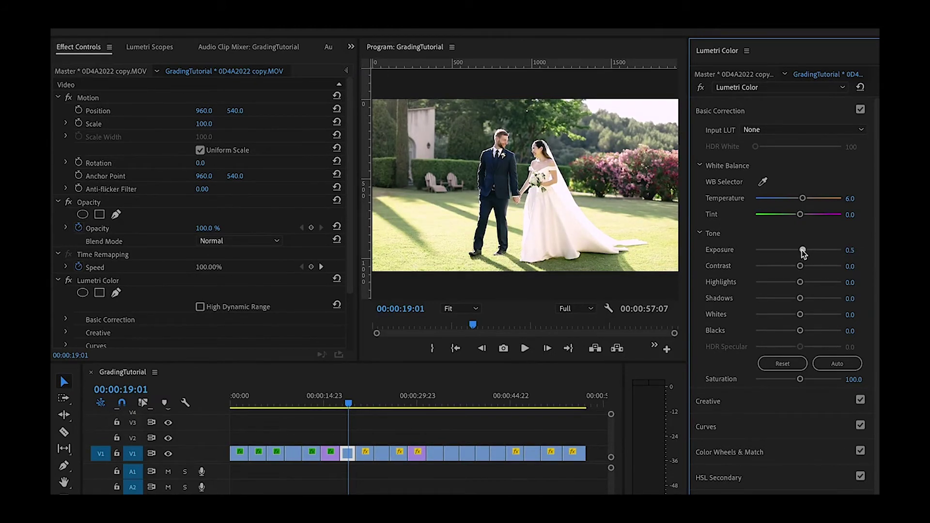
Set the seventh clip's saturation to 105, raise shadows and contrast to about 15 each, and compare with the ungraded image.
click(852, 380)
text(105)
key(Return)
drag(799, 298, 805, 302)
drag(800, 266, 806, 270)
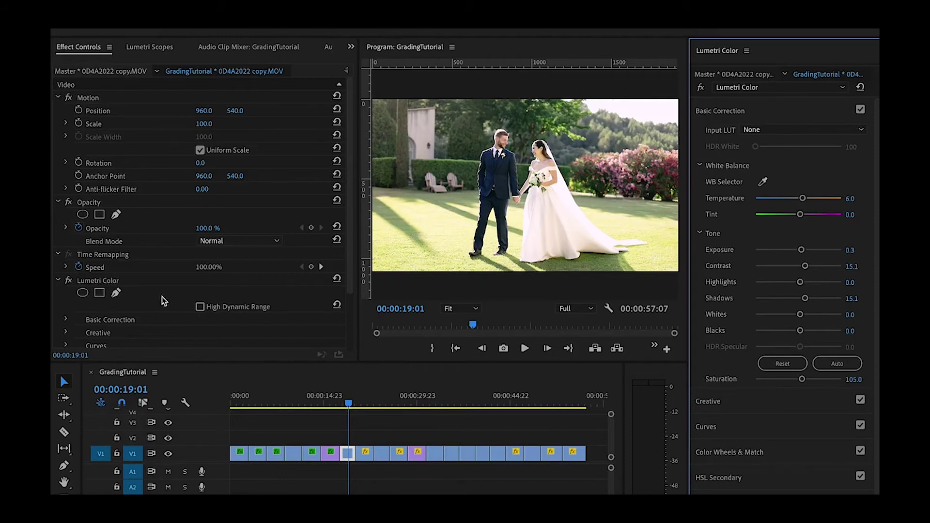
click(69, 280)
click(69, 282)
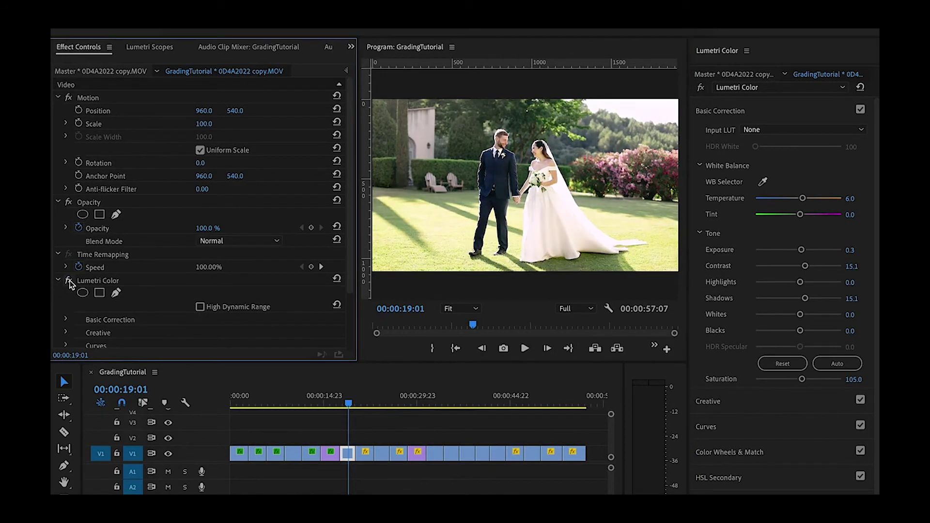
Load Illume_Warm.cube as the creative look on the tenth clip, the couple embracing among garden plants.
click(400, 458)
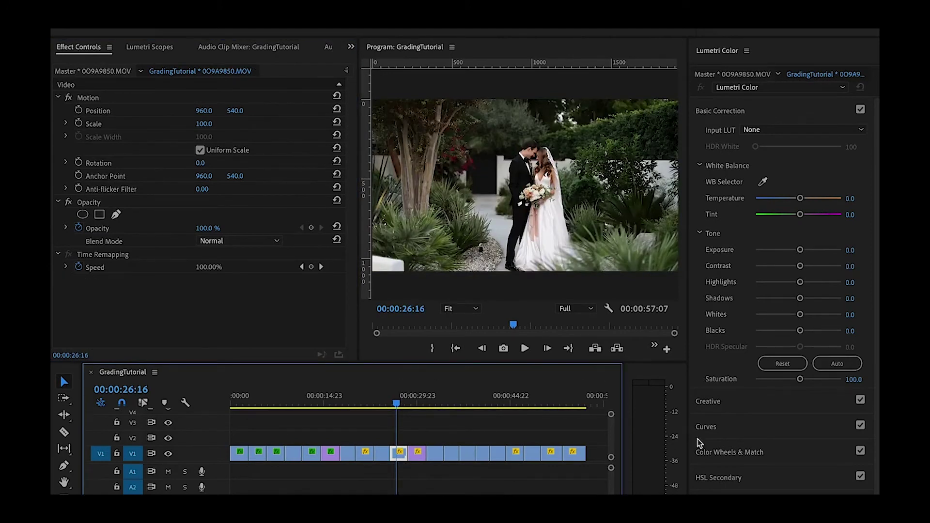
click(768, 412)
click(768, 412)
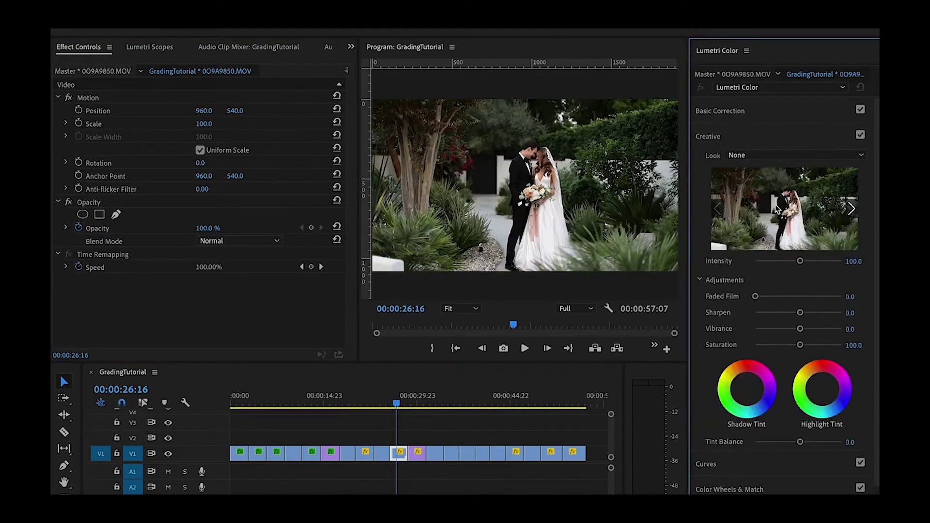
click(761, 155)
click(745, 181)
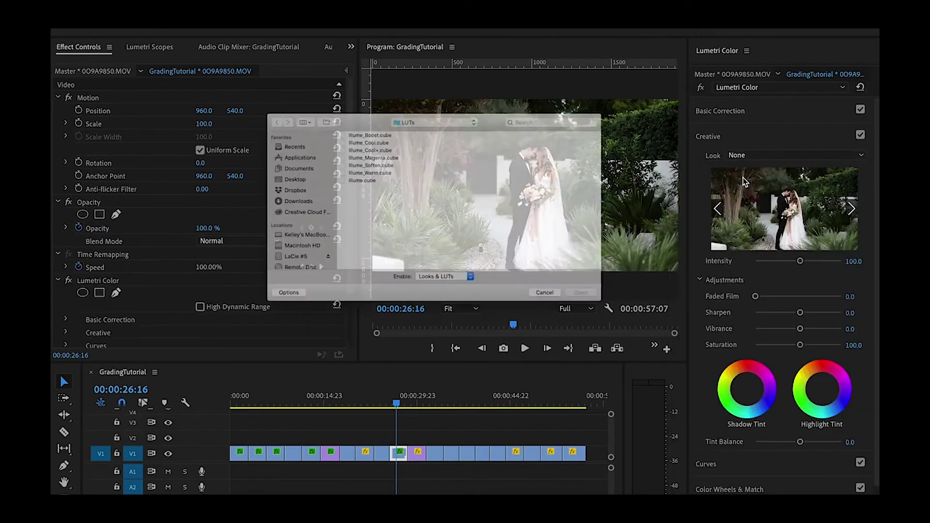
click(352, 156)
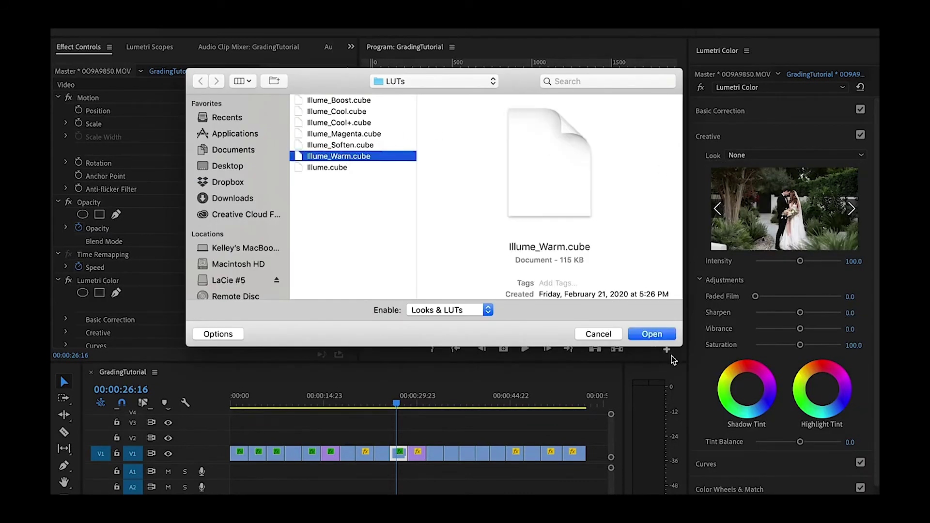
click(653, 334)
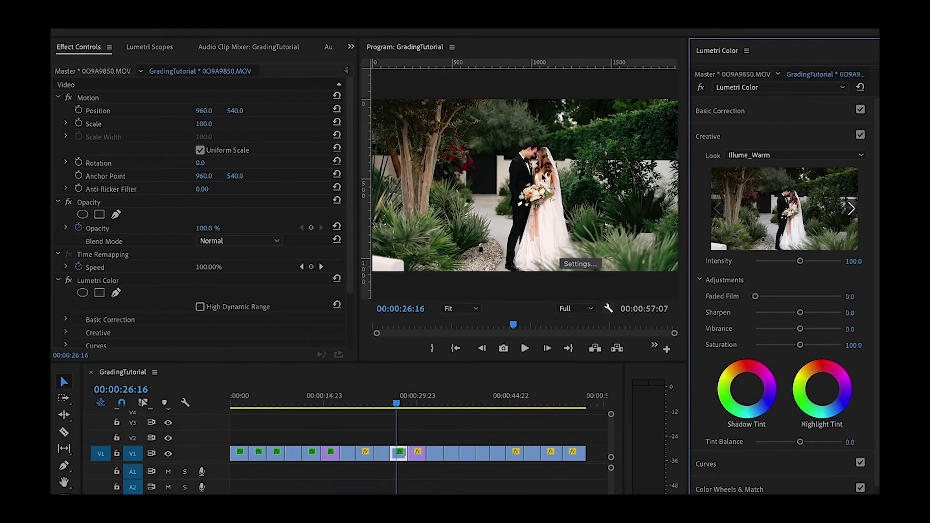
Replace the tenth clip's creative look by loading Illume_Boost.cube from the LUTs folder.
click(761, 155)
click(724, 179)
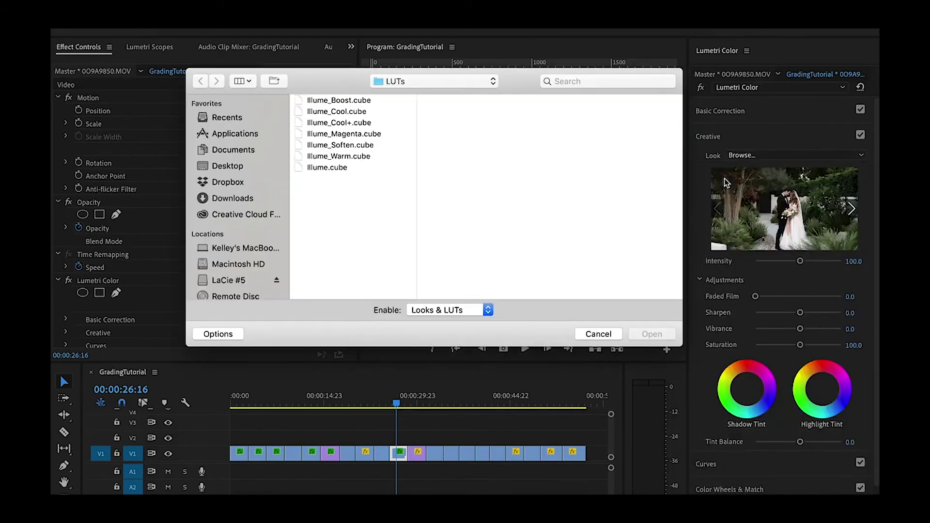
click(337, 100)
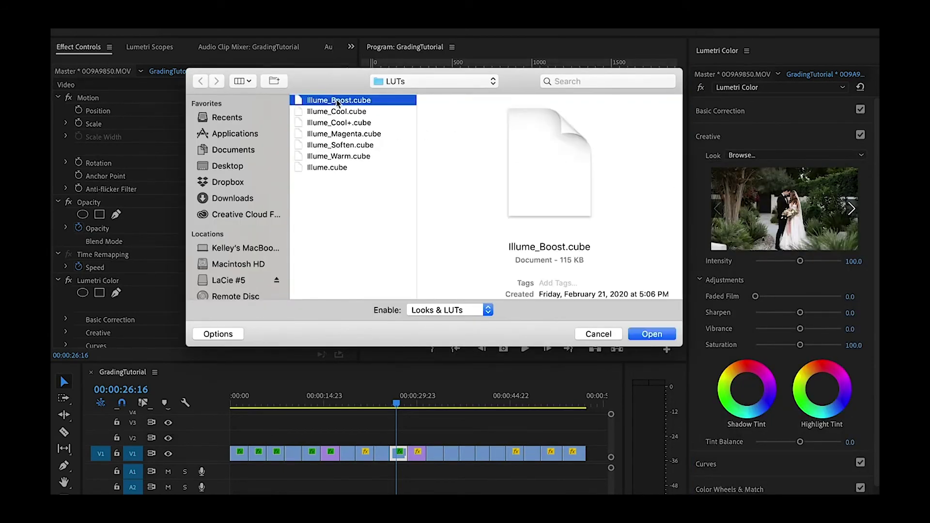
click(647, 335)
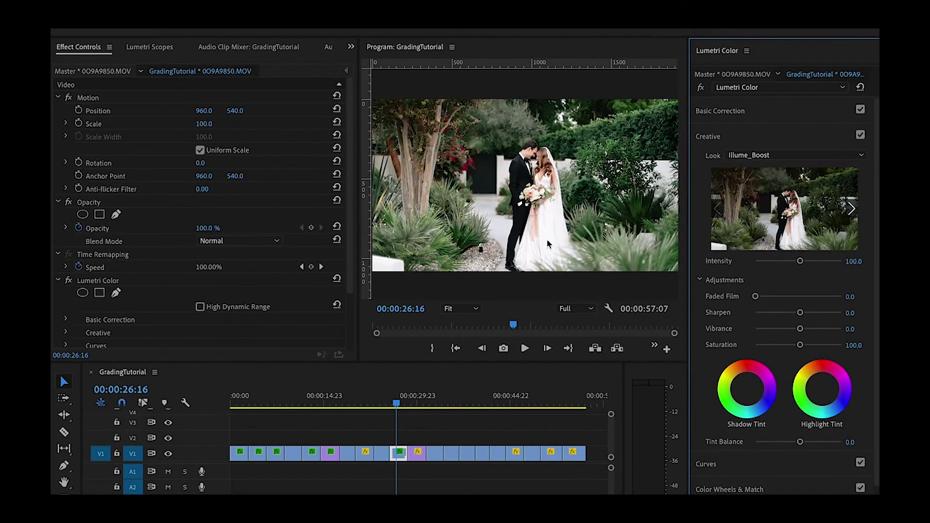
In the tenth clip's basic correction, lower highlights to about -12, raise contrast to about 15 and set temperature to 2.
click(783, 117)
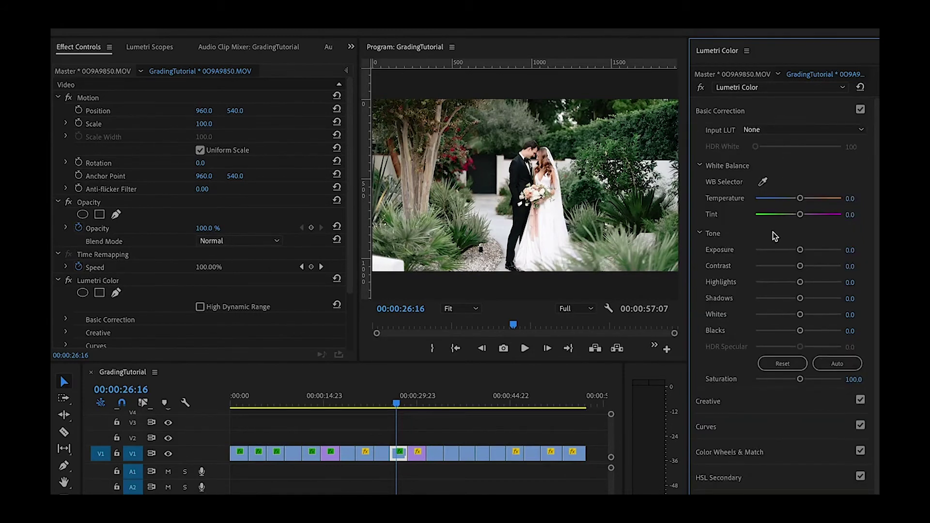
click(794, 282)
drag(802, 266, 805, 267)
click(856, 197)
text(2)
key(Return)
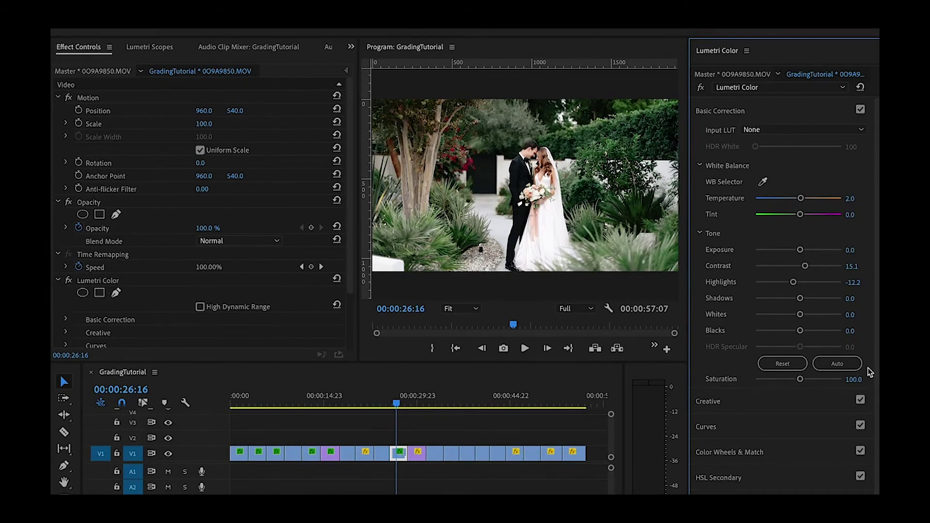
Set the tenth clip's saturation to 106 and compare the grade with the ungraded image.
click(856, 378)
text(106)
key(Return)
click(68, 281)
click(68, 281)
click(69, 281)
click(69, 281)
click(69, 281)
click(68, 281)
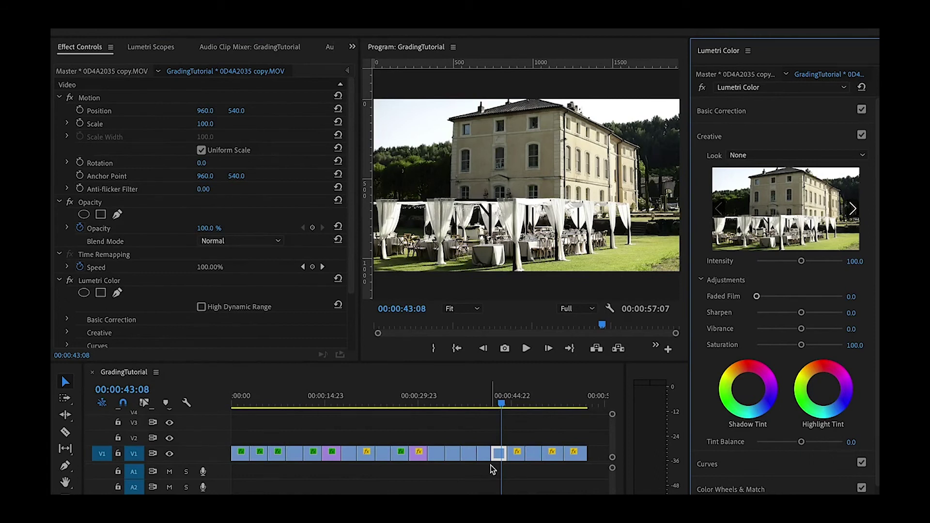
Load Illume_Soften.cube as the creative look on the clip of the stone house with white draped canopies.
click(763, 159)
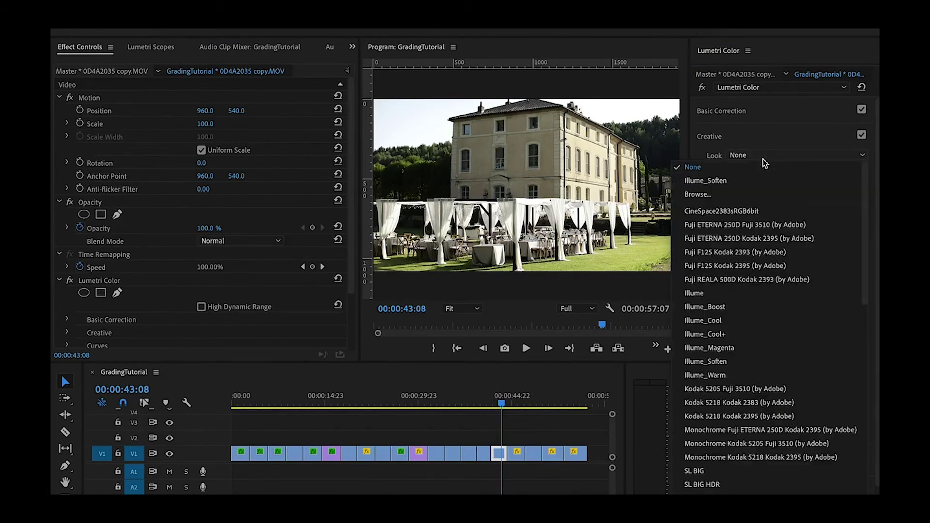
click(733, 194)
click(352, 146)
click(653, 334)
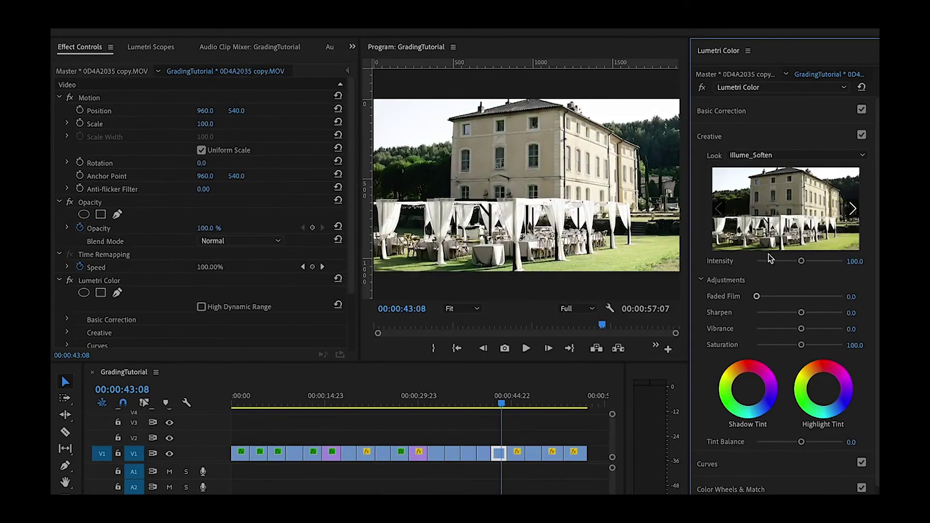
In the stone house clip's basic correction, set the tint to 7.
click(800, 118)
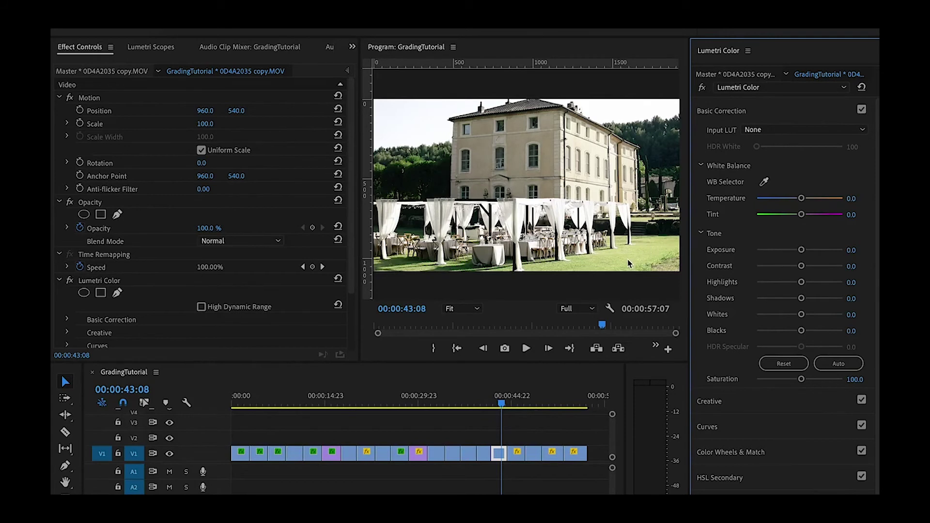
click(851, 214)
text(5)
key(Return)
click(851, 215)
text(7)
key(Return)
Raise the stone house clip's exposure to about 0.5 and adjust its highlights to about -0.7.
click(851, 281)
key(Return)
drag(803, 285, 805, 285)
drag(800, 251, 802, 251)
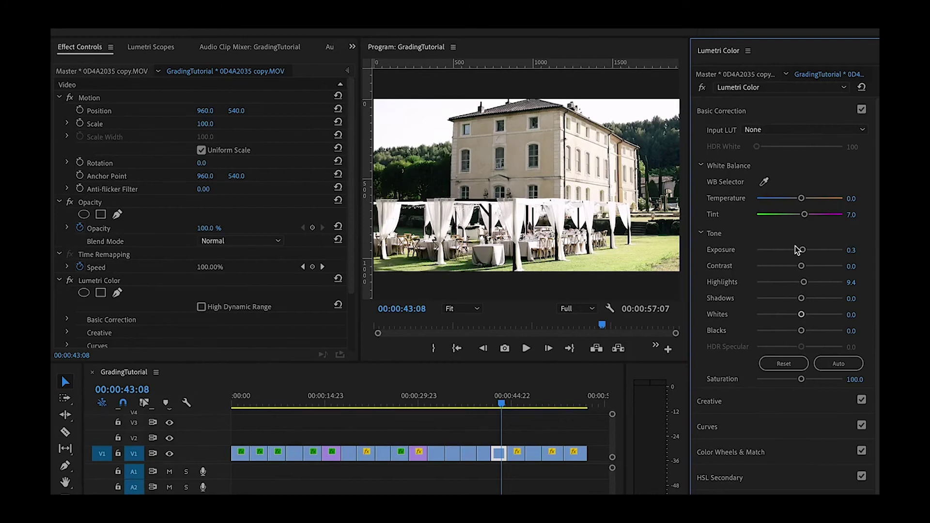
drag(803, 250, 805, 251)
drag(800, 283, 798, 283)
Set the stone house clip's saturation to 103 and raise its shadows to about 14.
click(854, 379)
text(1)
key(Return)
click(854, 379)
text(103)
key(Return)
click(806, 299)
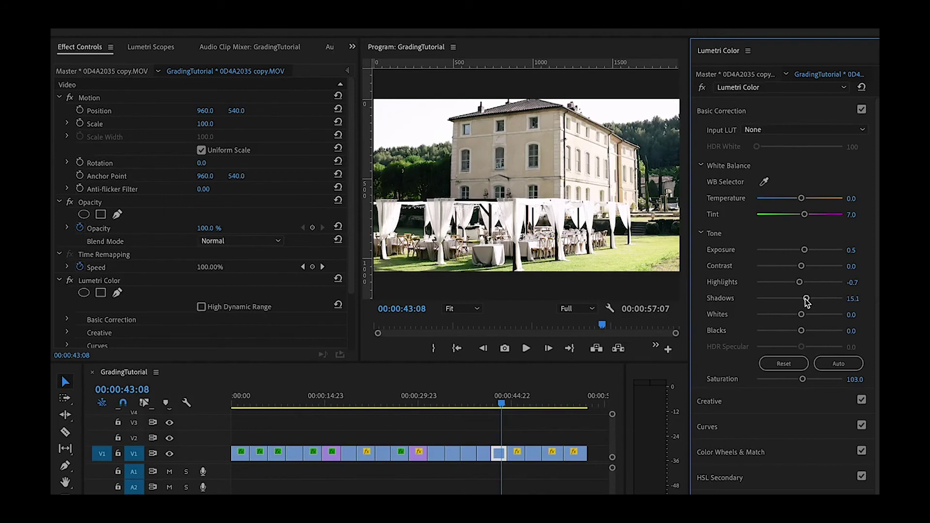
Set the stone house clip's temperature to 4 and compare the grade with the ungraded image.
click(859, 198)
key(Return)
click(71, 281)
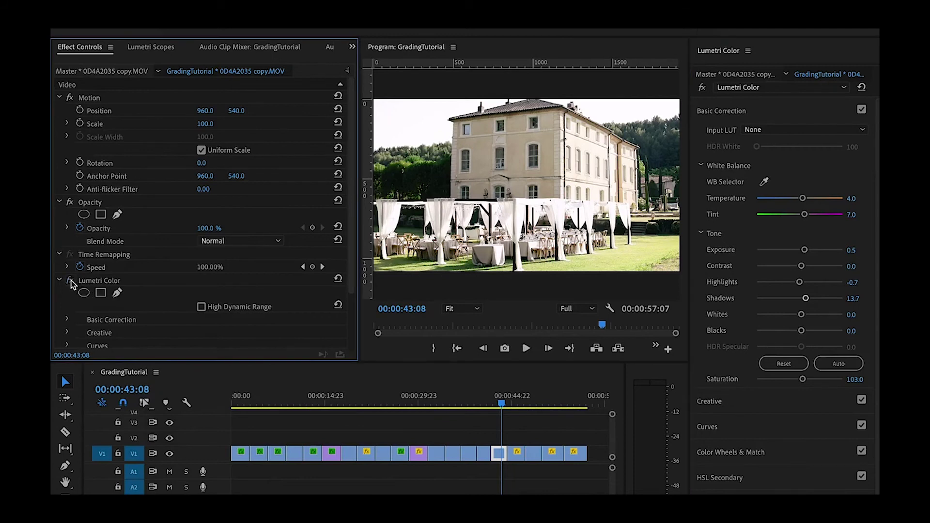
click(70, 281)
click(71, 281)
click(70, 281)
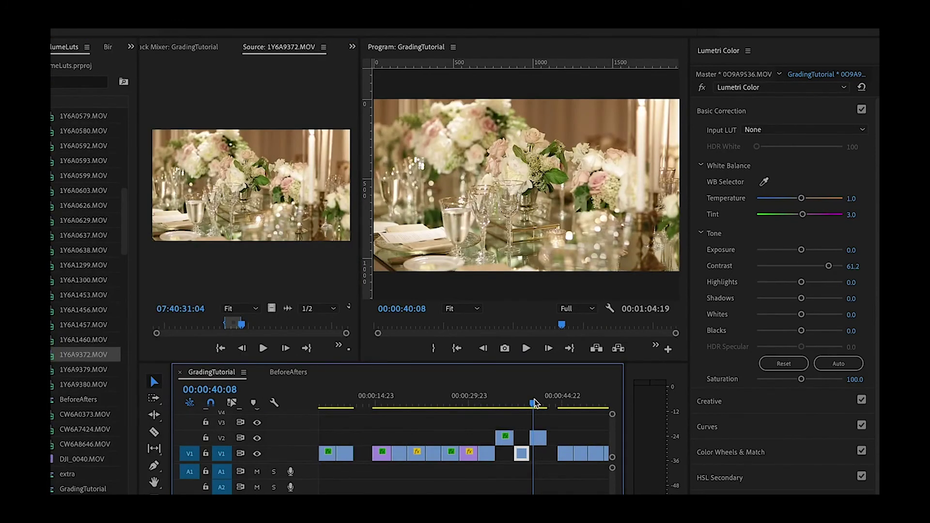
Try Illume_Cool.cube as the creative look on the V2 clip of the floral table setting at 00:00:40:08.
click(538, 438)
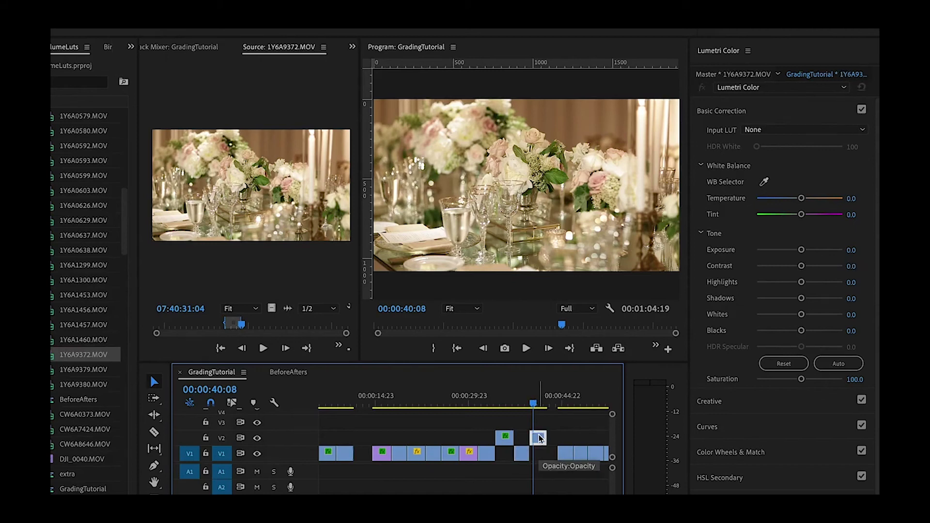
click(751, 402)
click(765, 155)
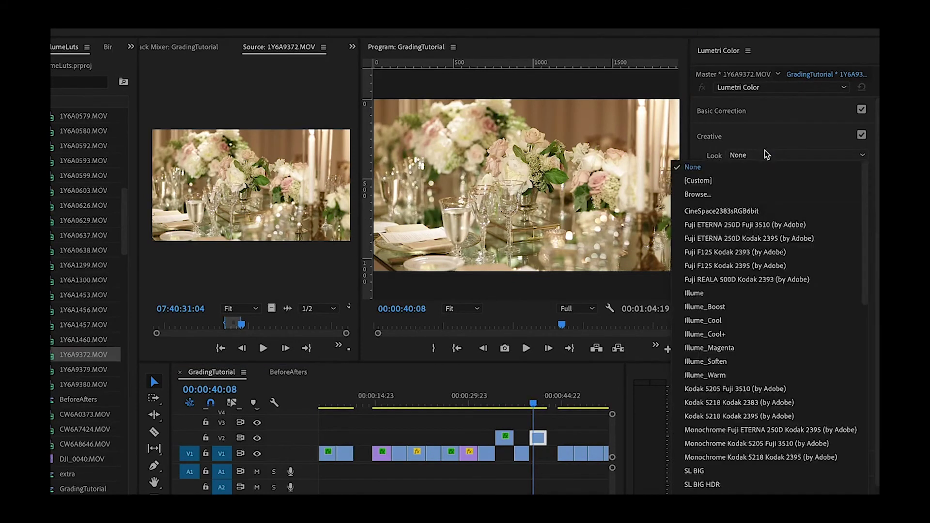
click(726, 194)
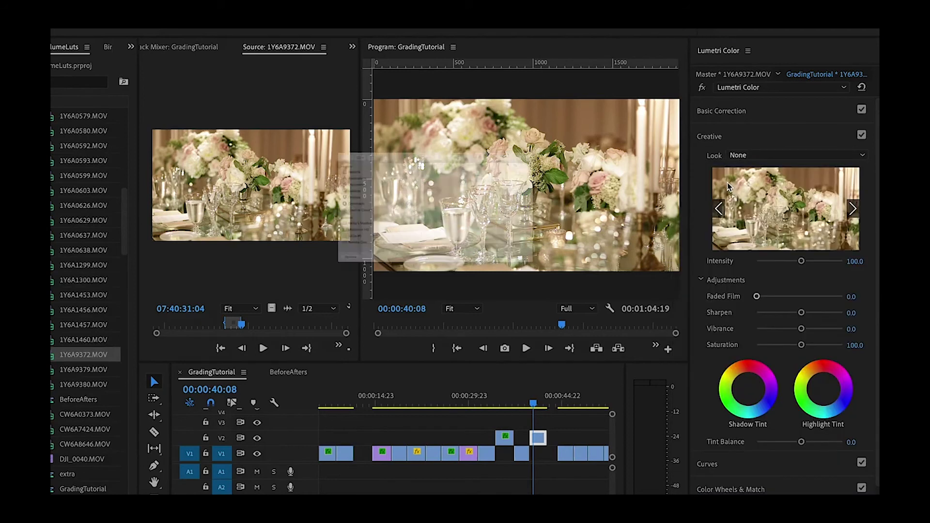
click(336, 111)
click(653, 336)
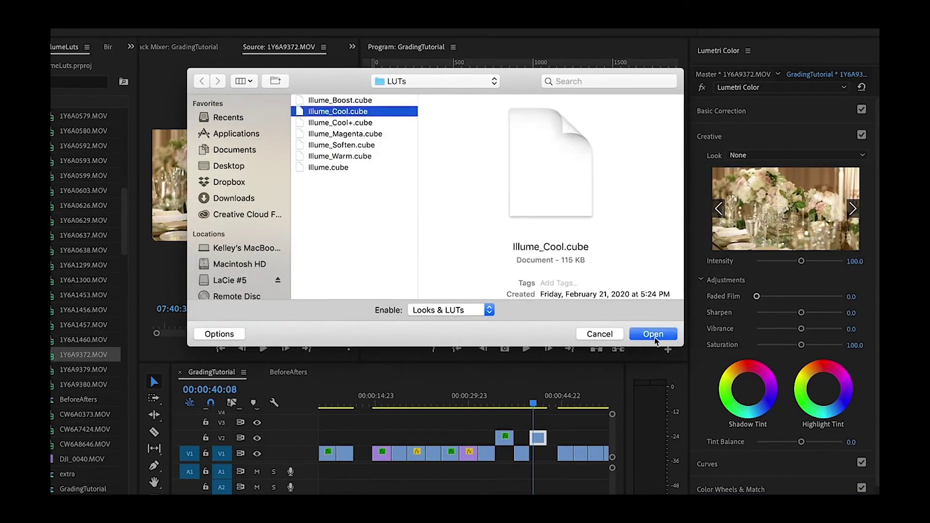
In the floral table clip's basic correction, raise contrast to about 35, set temperature to -10 and tint to 4.
click(819, 118)
drag(801, 265, 816, 267)
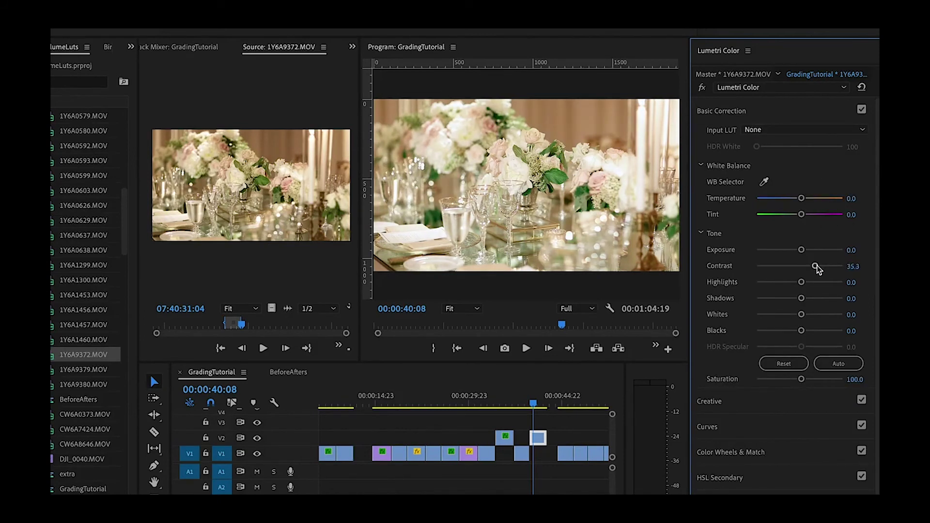
click(851, 198)
text(-10)
key(Return)
click(851, 214)
text(4)
key(Return)
Show the floral table clip's effect controls and compare its Lumetri grade with the ungraded image.
click(352, 47)
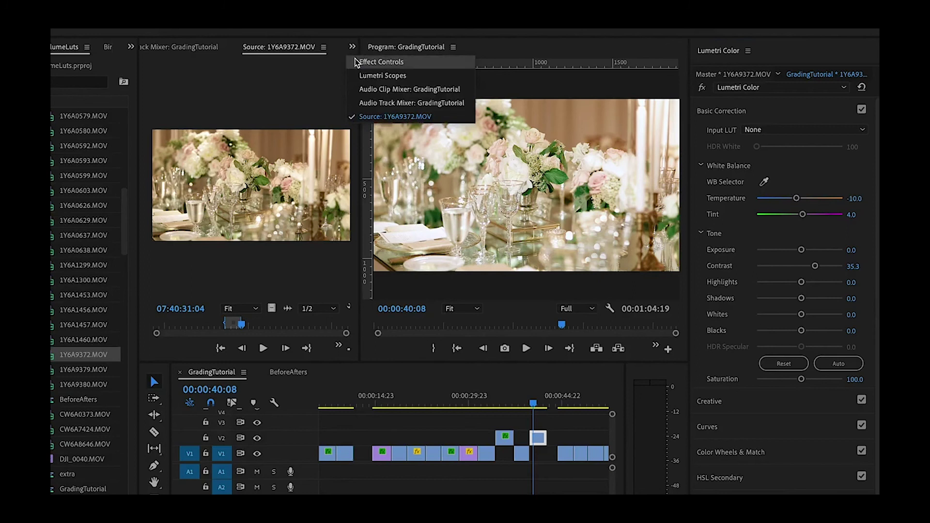
click(356, 62)
click(537, 438)
click(158, 281)
click(158, 281)
click(159, 282)
click(158, 282)
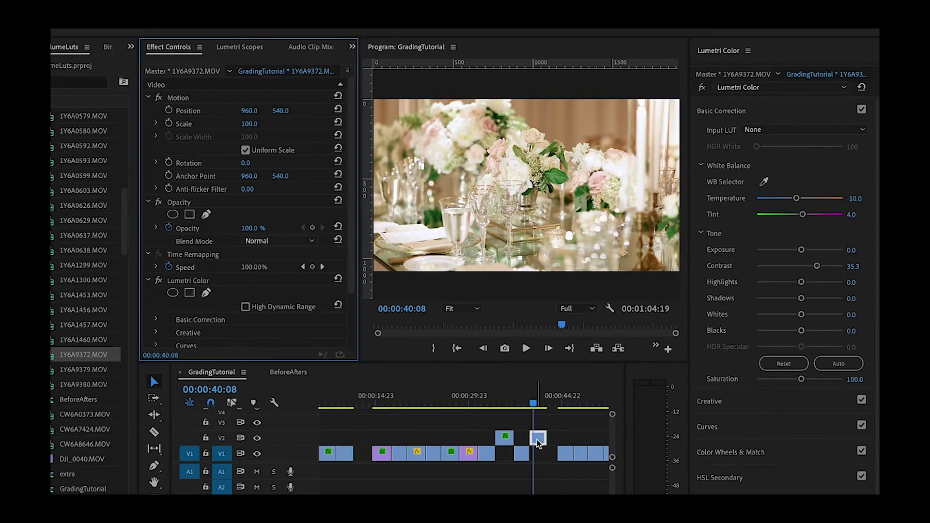
Remove the Lumetri Color grade from the floral table clip by removing its attributes.
click(540, 440)
key(Escape)
right_click(542, 446)
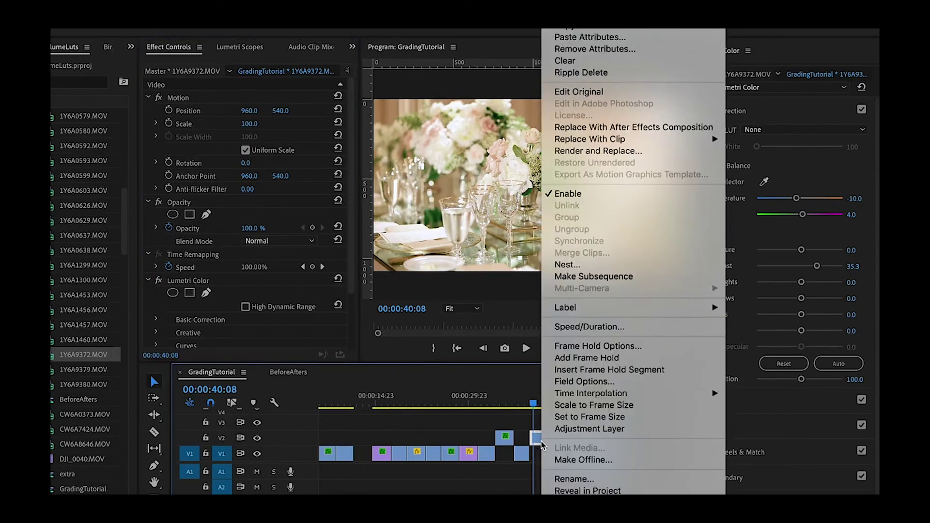
click(581, 50)
click(516, 439)
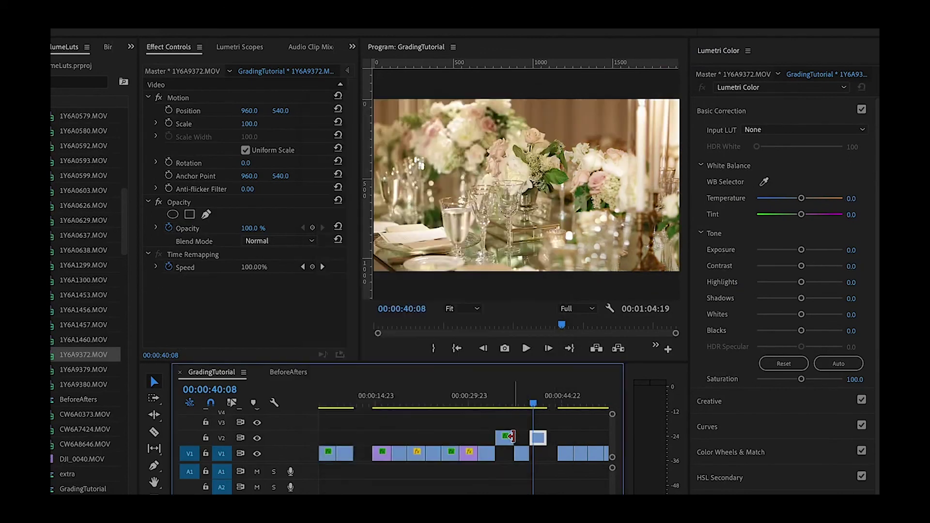
White-balance the floral table clip by sampling the white candle, and load Illume.cube as its creative look.
click(763, 182)
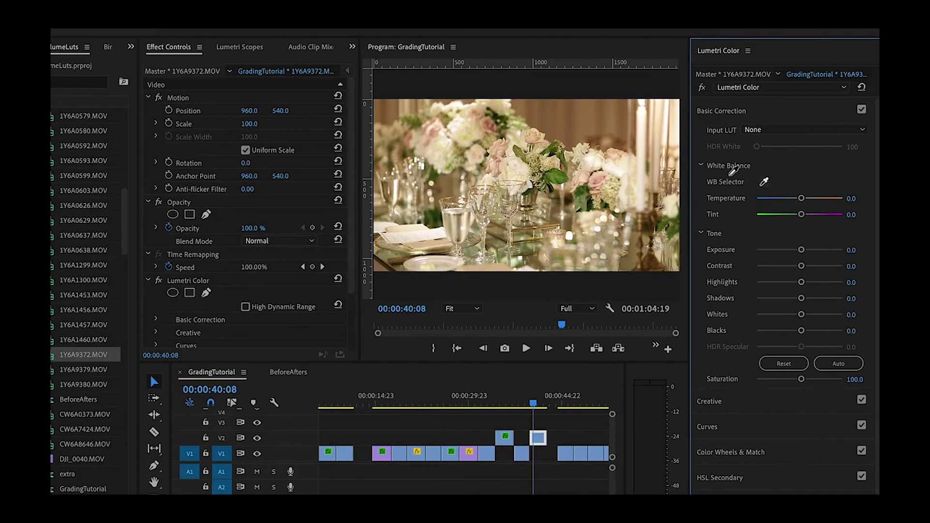
click(640, 194)
click(750, 399)
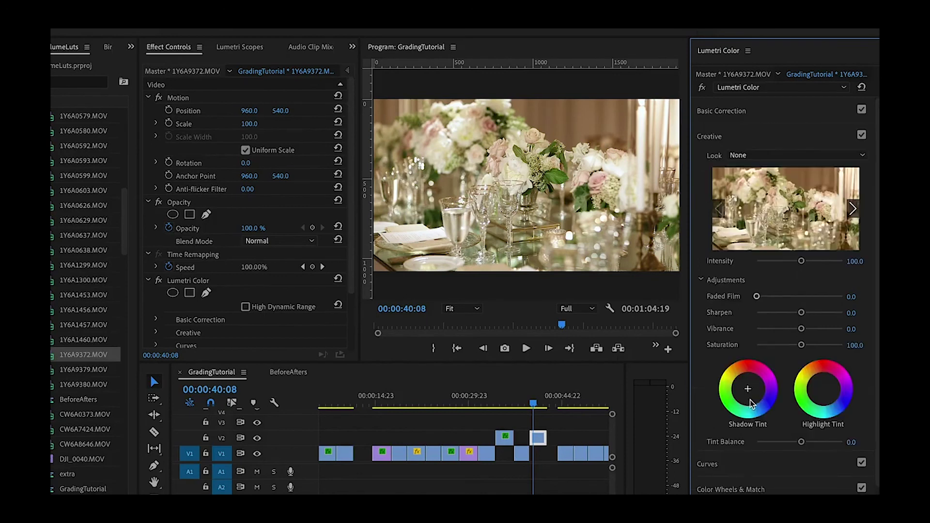
click(766, 155)
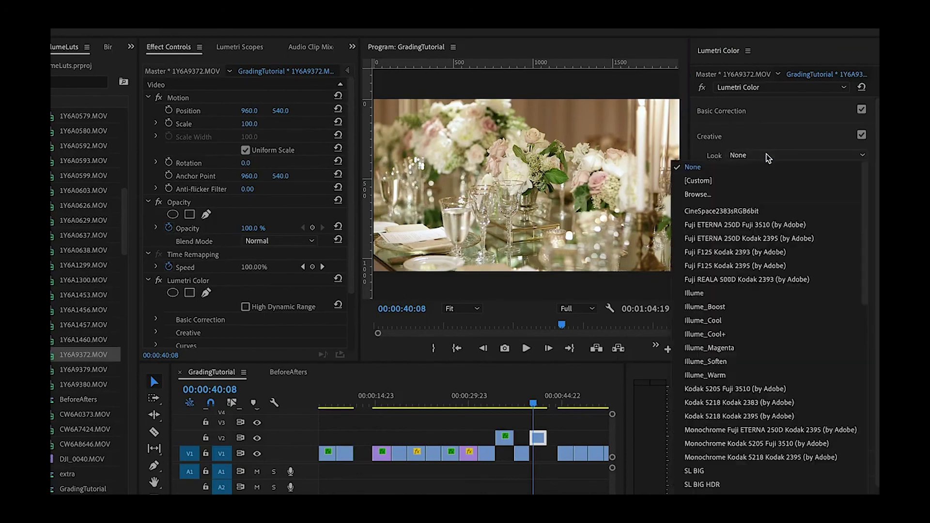
click(741, 190)
click(328, 167)
click(648, 334)
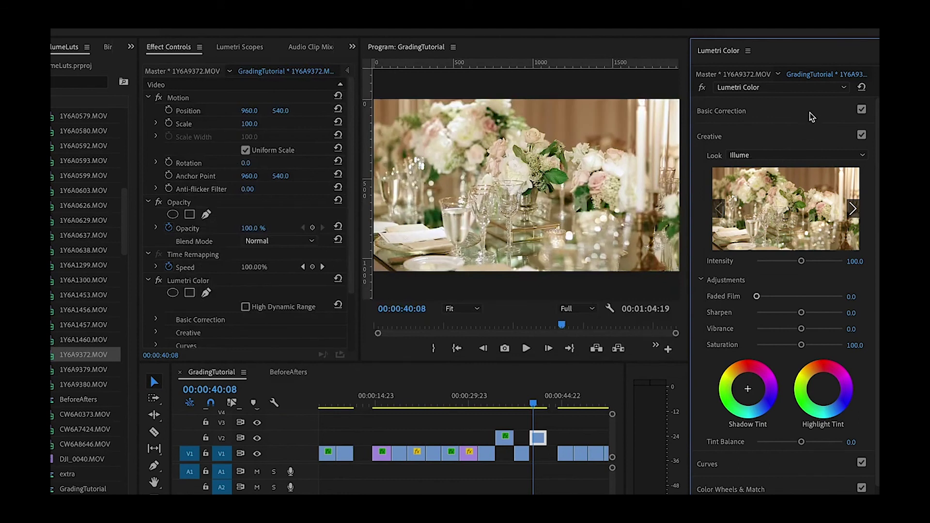
In the floral table clip's basic correction, set exposure 0.1, shadows about 9, whites about 6.5, contrast about 14 and highlights about -22.
click(811, 116)
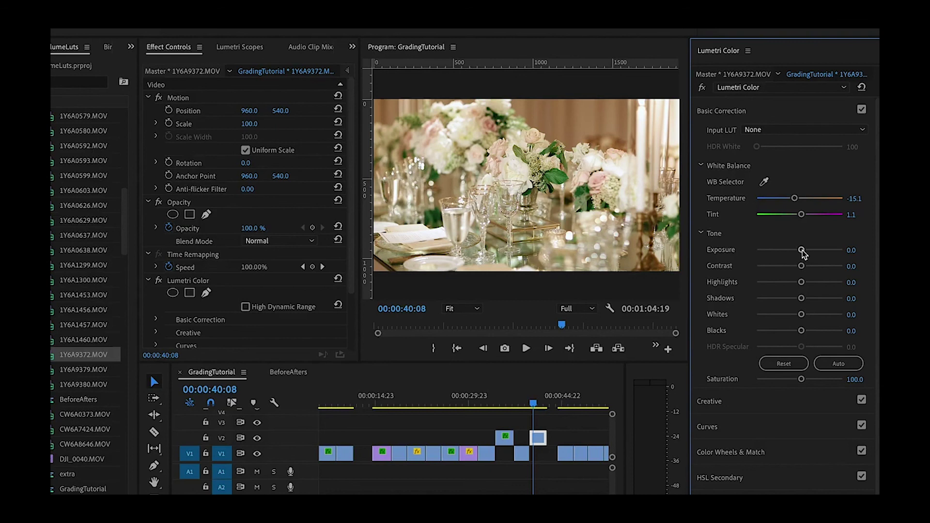
drag(801, 250, 803, 251)
drag(801, 298, 804, 300)
drag(801, 313, 803, 313)
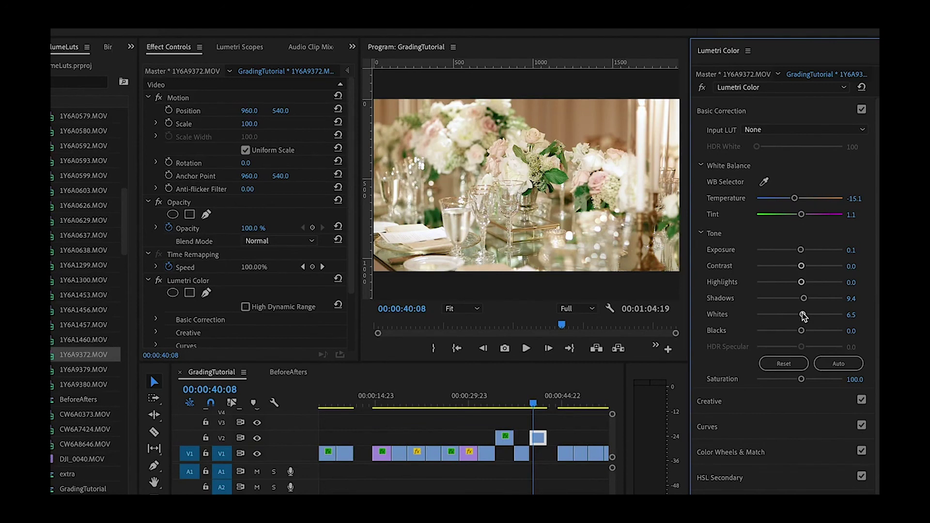
drag(801, 266, 804, 267)
drag(800, 282, 791, 287)
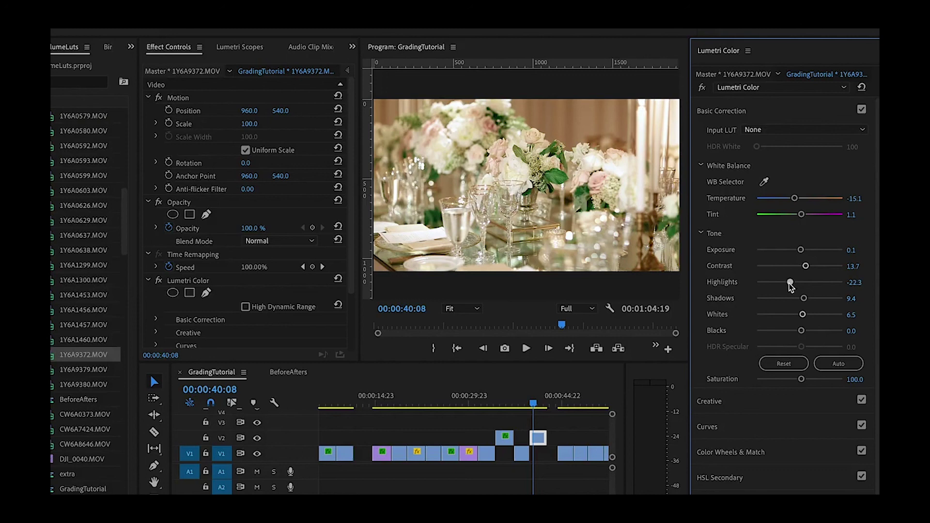
Compare the floral table clip's new grade with the ungraded image by toggling the Lumetri Color effect.
click(159, 281)
click(159, 281)
click(159, 280)
click(159, 281)
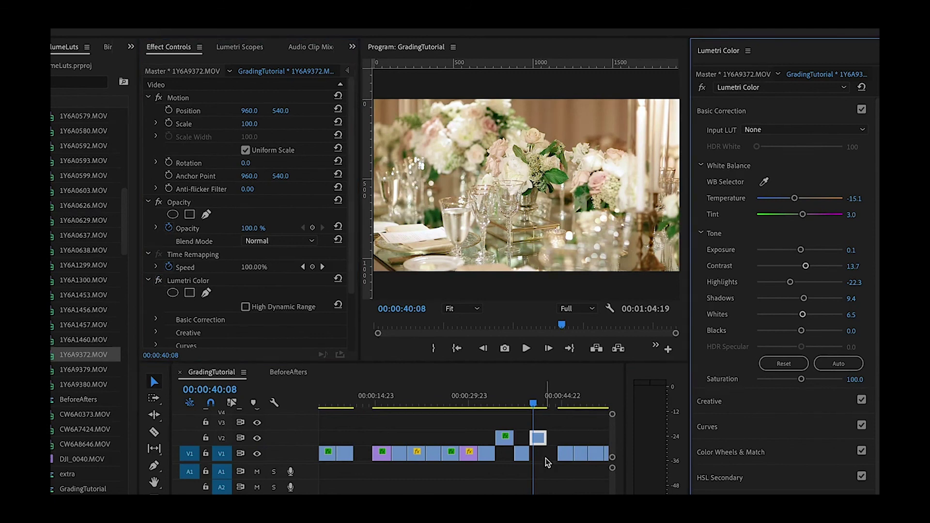